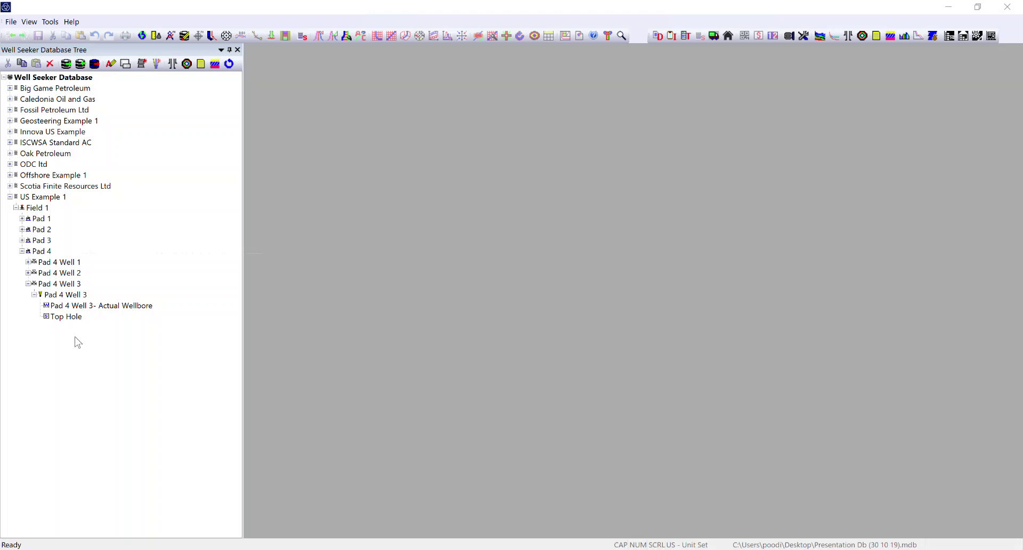
- Select the Pad 4 Well 3 node under US Example 1 > Field 1 > Pad 4
left_click(72, 299)
mouse_move(72, 303)
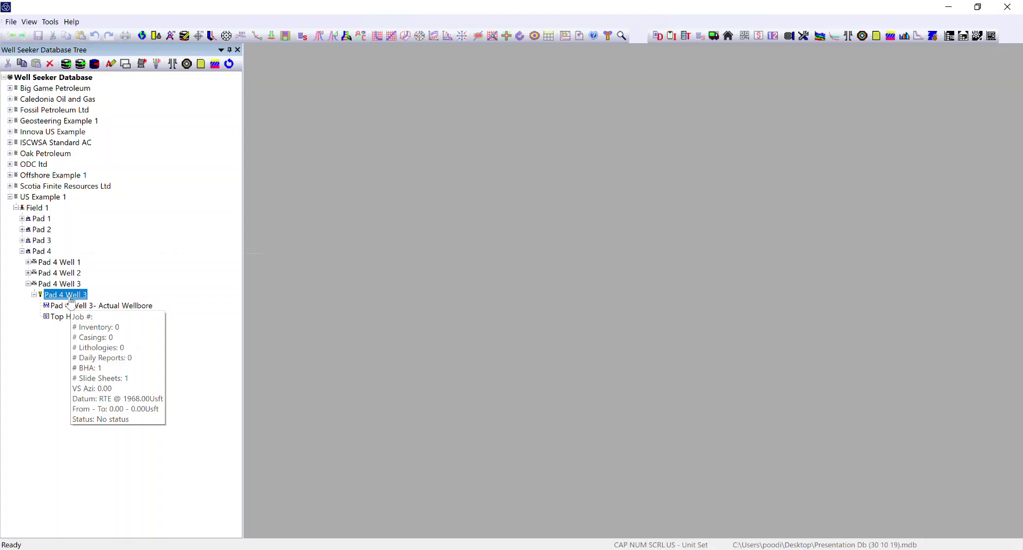
- Open the Daily Reports window for Pad 4 Well 3 and browse the Activity Codes list
left_click(659, 37)
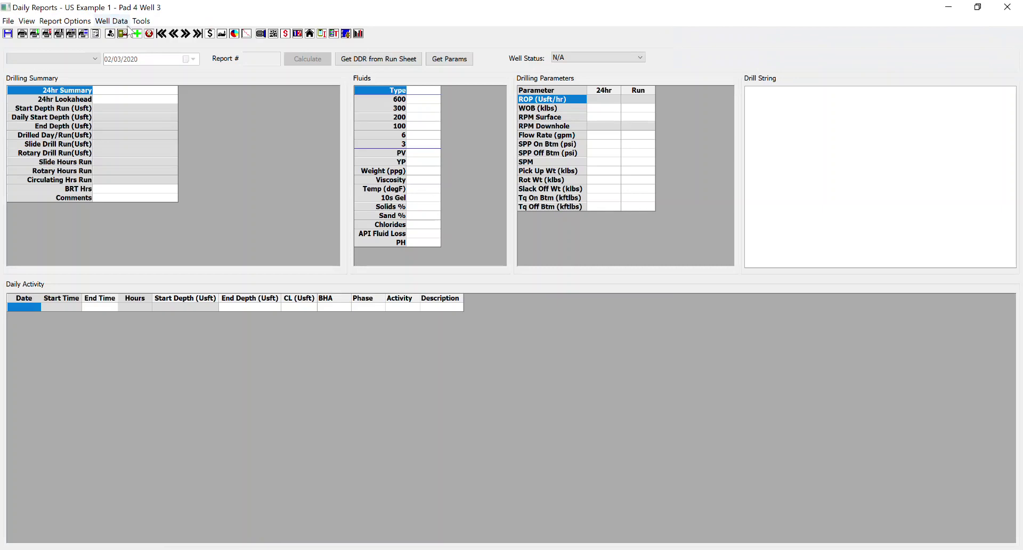
left_click(143, 20)
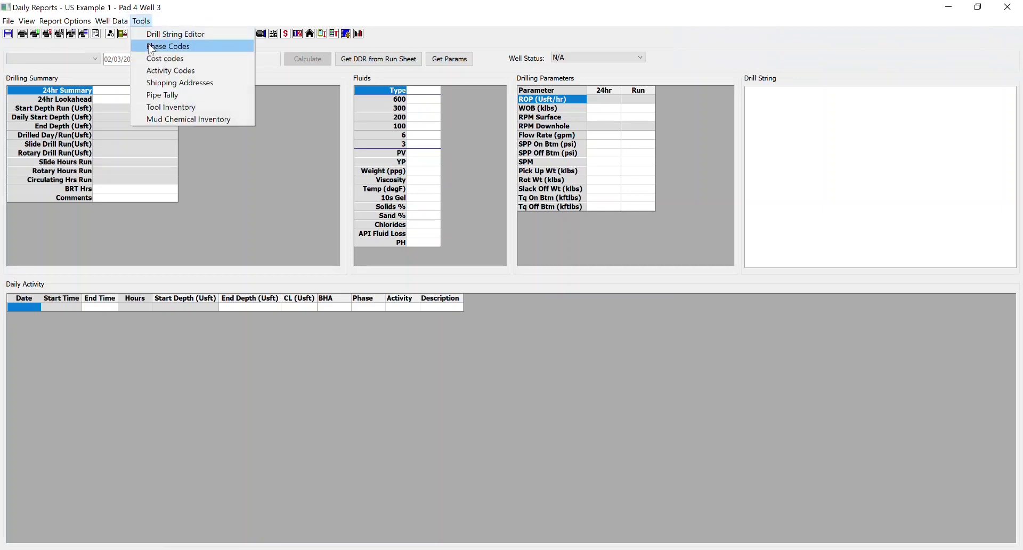
left_click(160, 70)
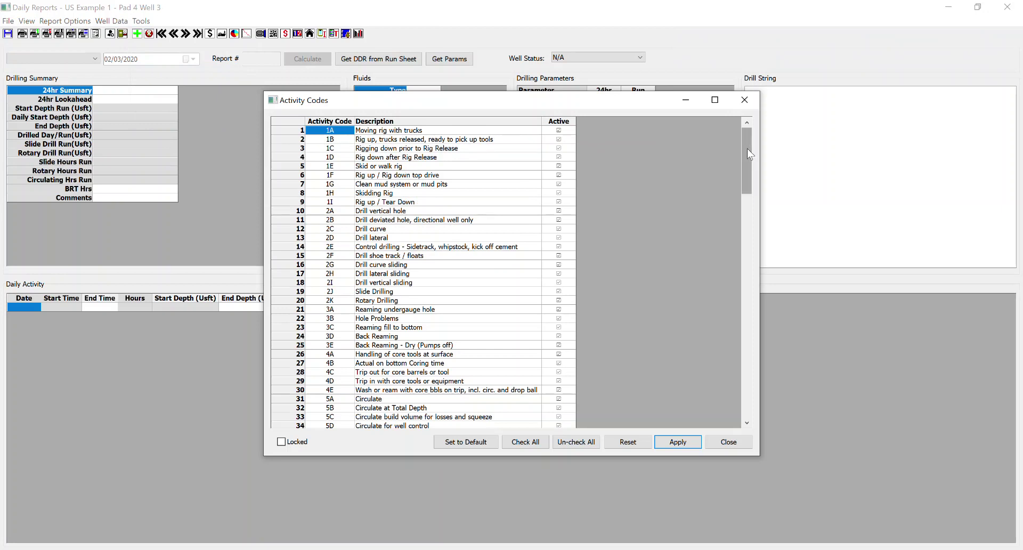
left_click_drag(748, 154, 763, 400)
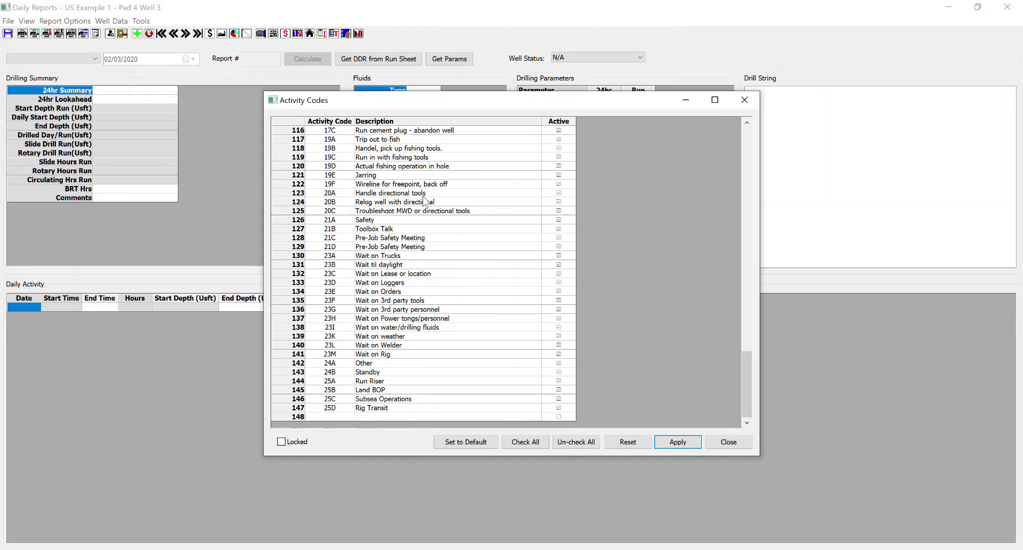
left_click_drag(751, 389, 747, 166)
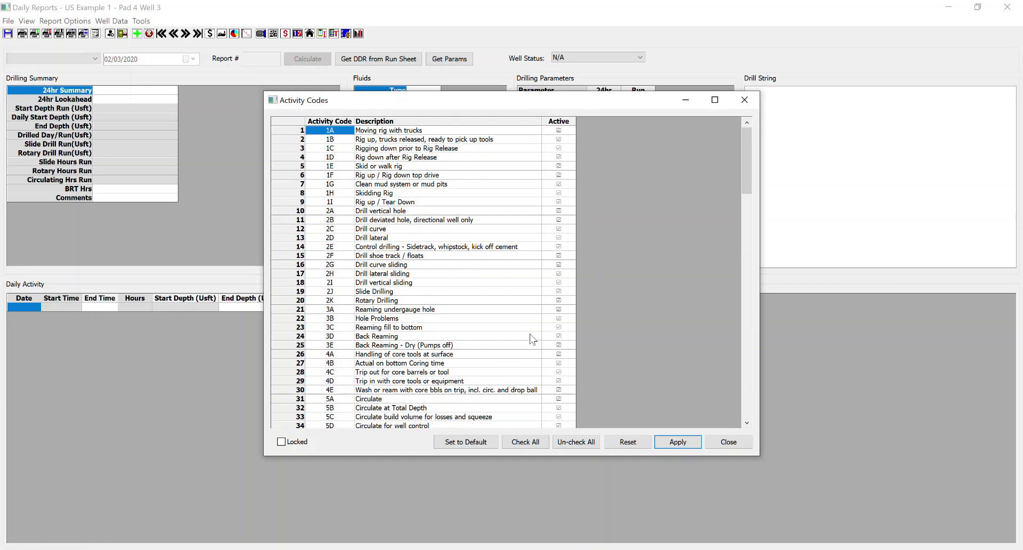
left_click(738, 442)
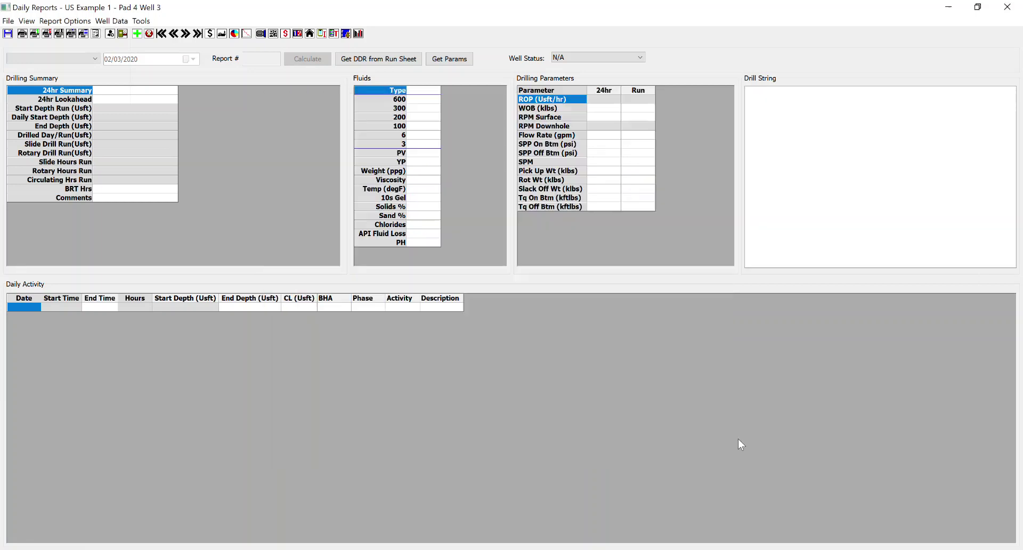
left_click(142, 21)
left_click(166, 60)
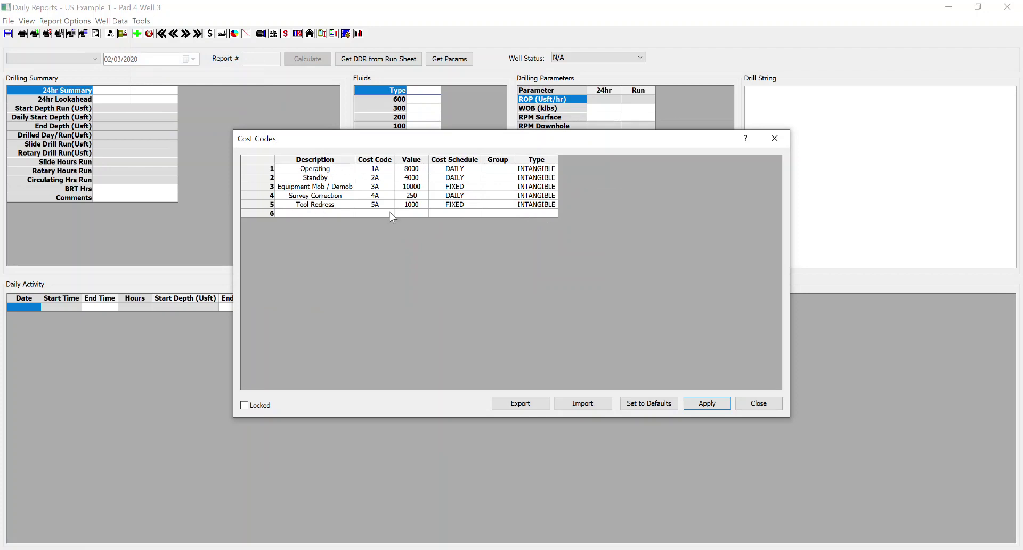
left_click(759, 404)
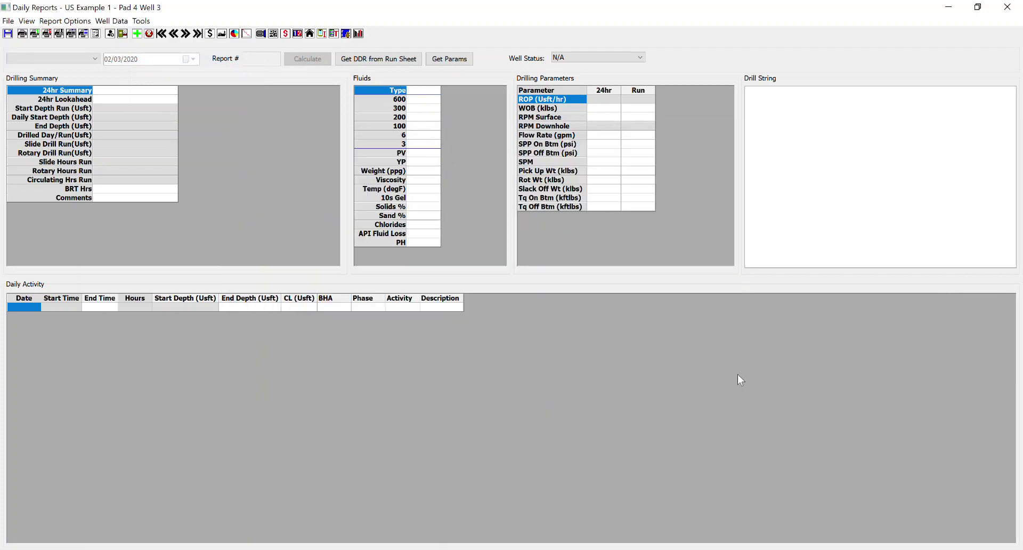
- Enter well phases A Rig up, B Top Hole and C Build in Phase Codes
left_click(141, 20)
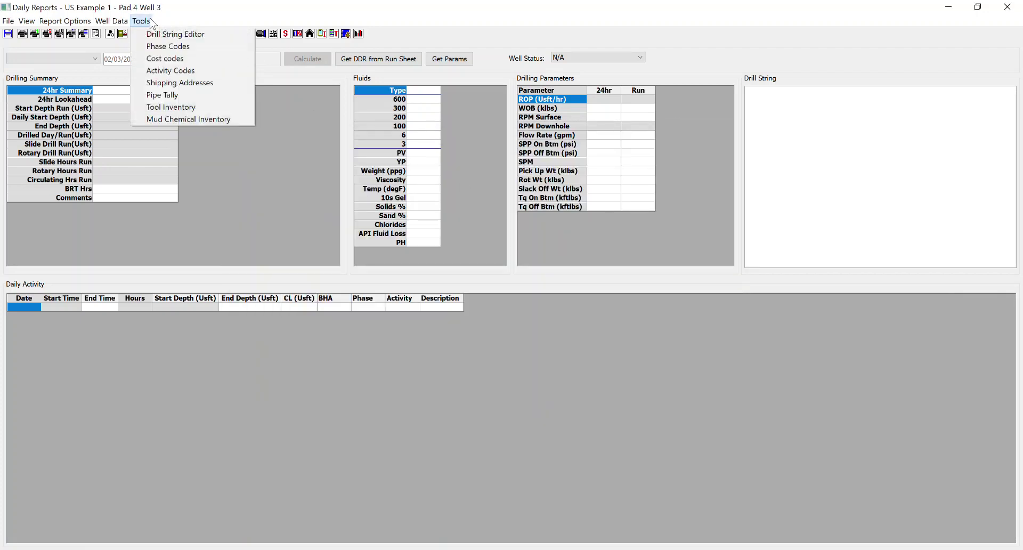
left_click(168, 45)
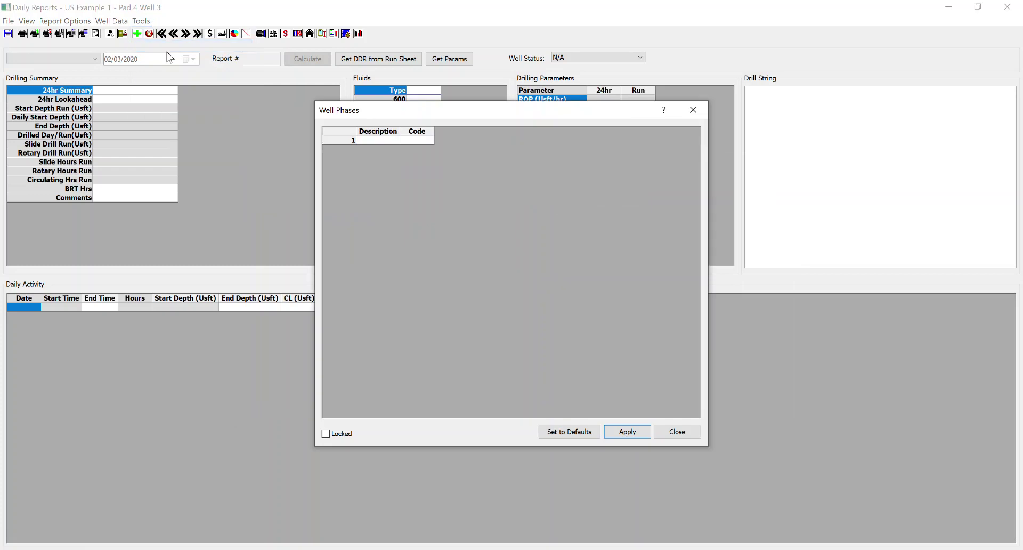
left_click(392, 141)
type("A")
type("Rig up")
key("Tab")
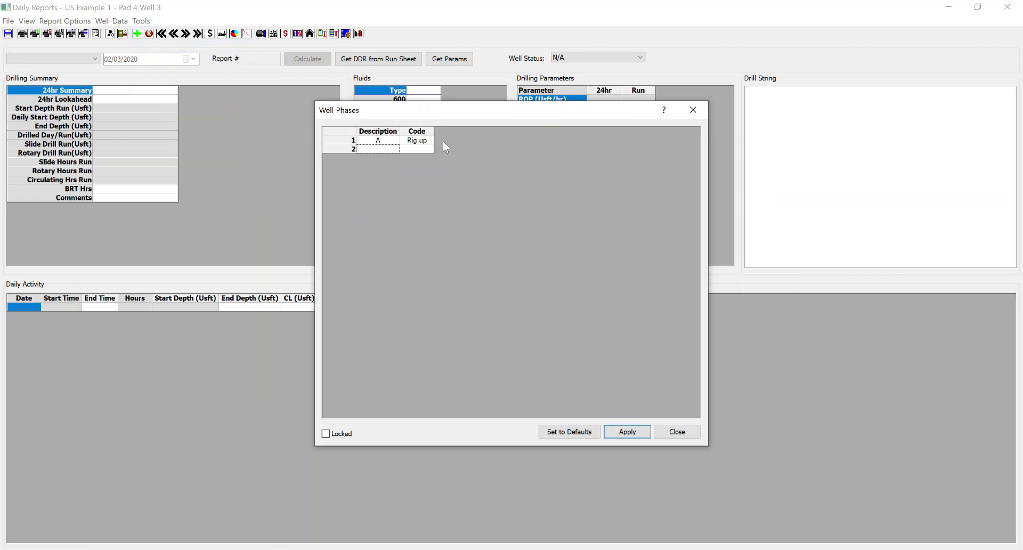
type("B")
key("Tab")
type("Top Hole")
key("Tab")
type("C")
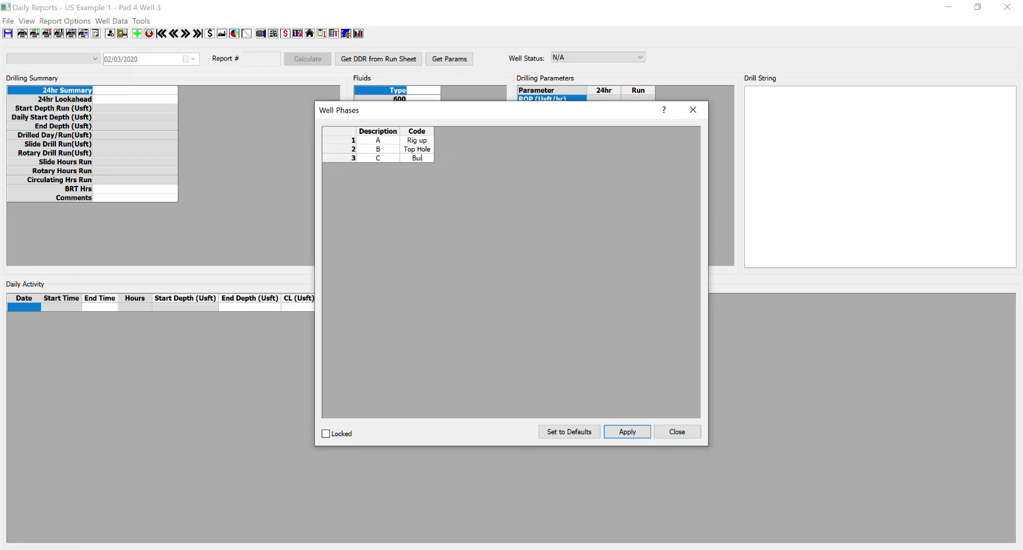
type("Build")
key("Tab")
- Add phases D Lateral and E Rig down, then apply the phase list
type("D")
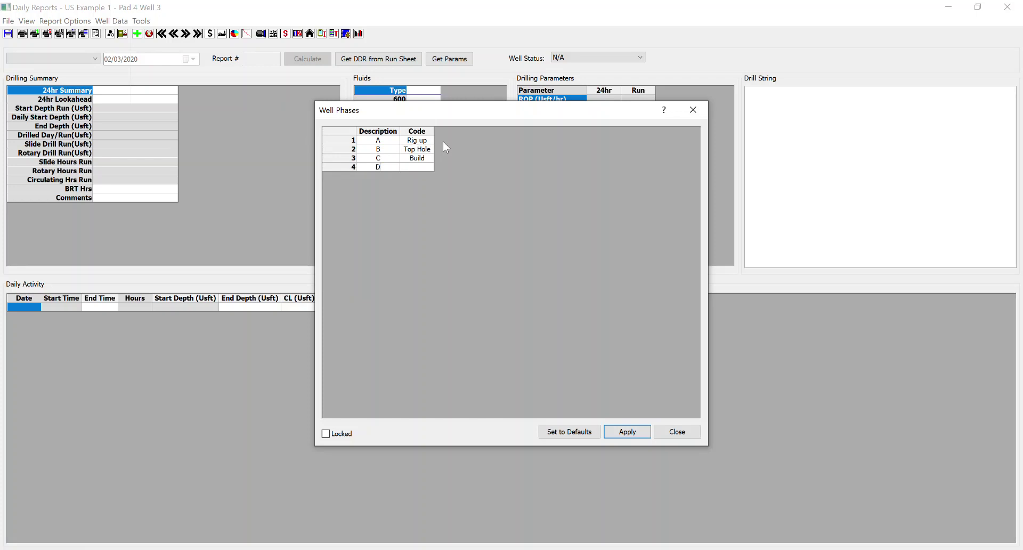
type("Lateral")
key("Tab")
type("E")
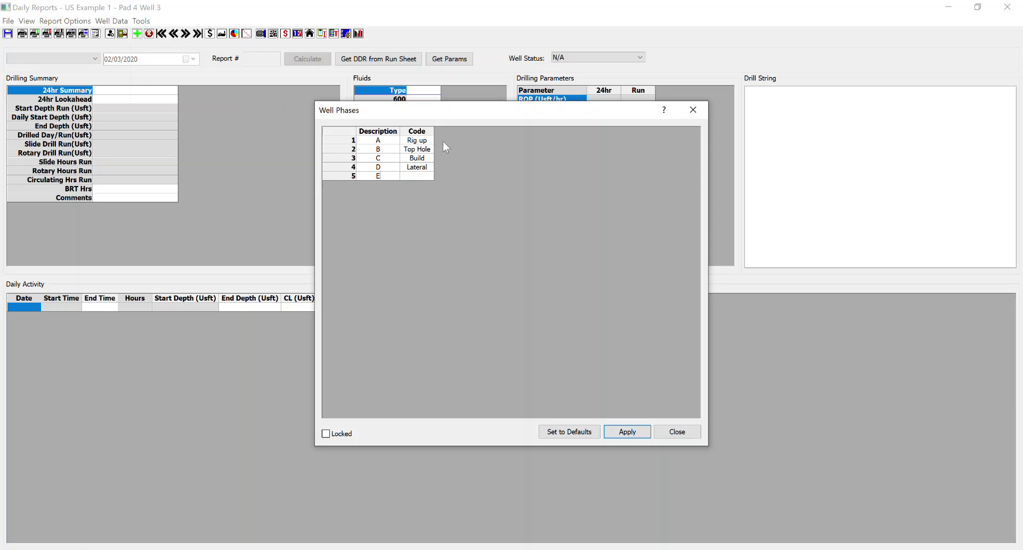
key("Tab")
type("Rig dow")
type("nb")
key("BackSpace")
key("Return")
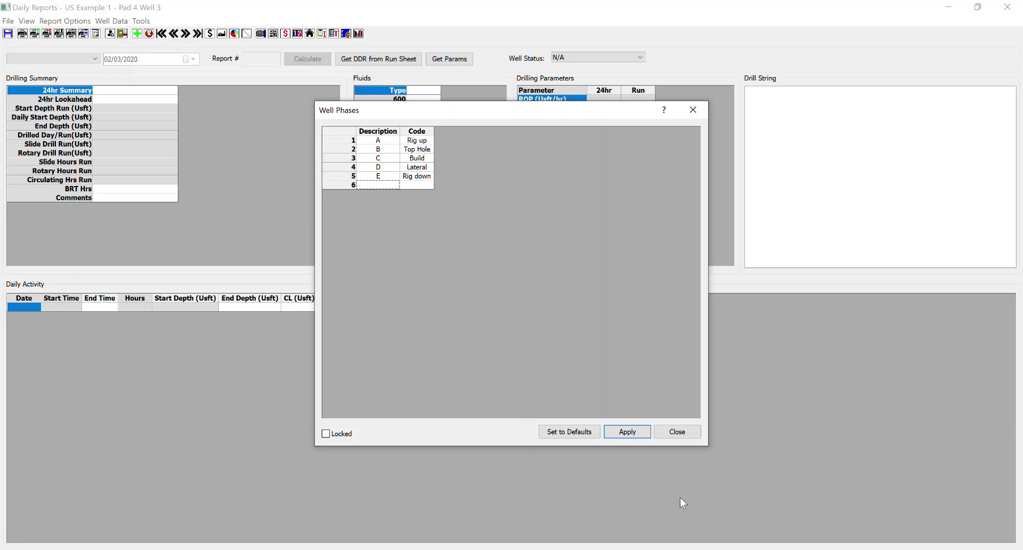
left_click(648, 434)
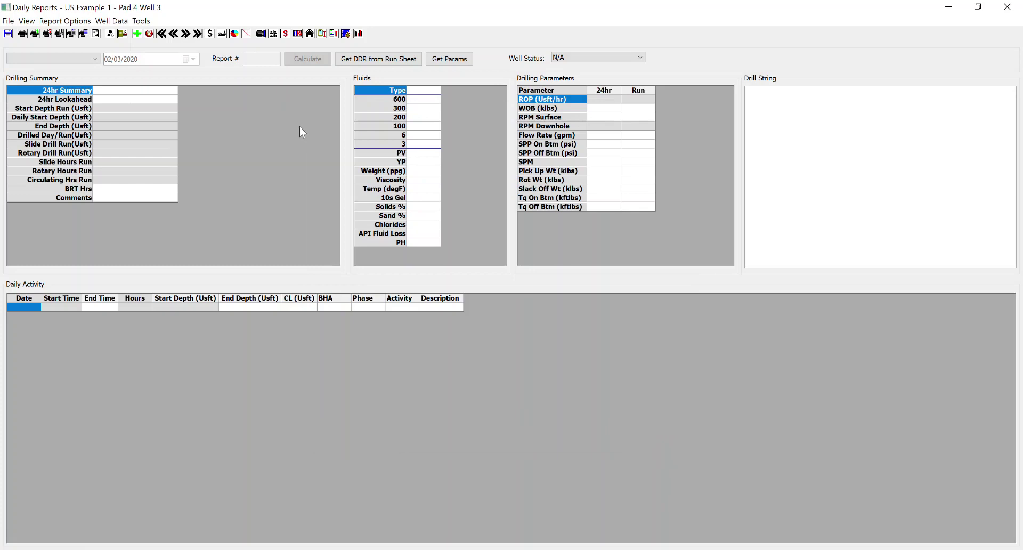
- Add inventory tool SN 123, 9 1/2" PDM, type Motor, OD 9.5, ID 4, length 30
left_click(149, 22)
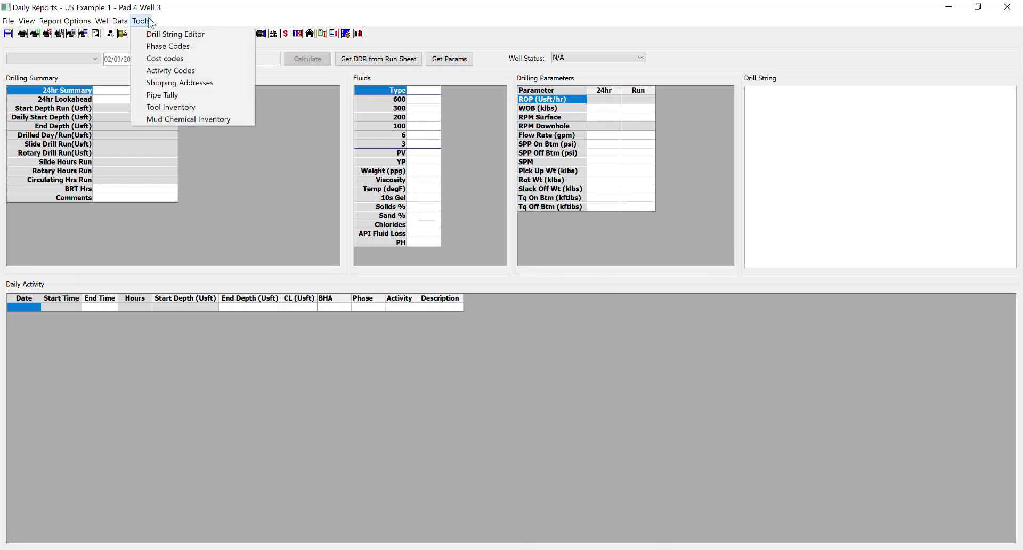
left_click(159, 108)
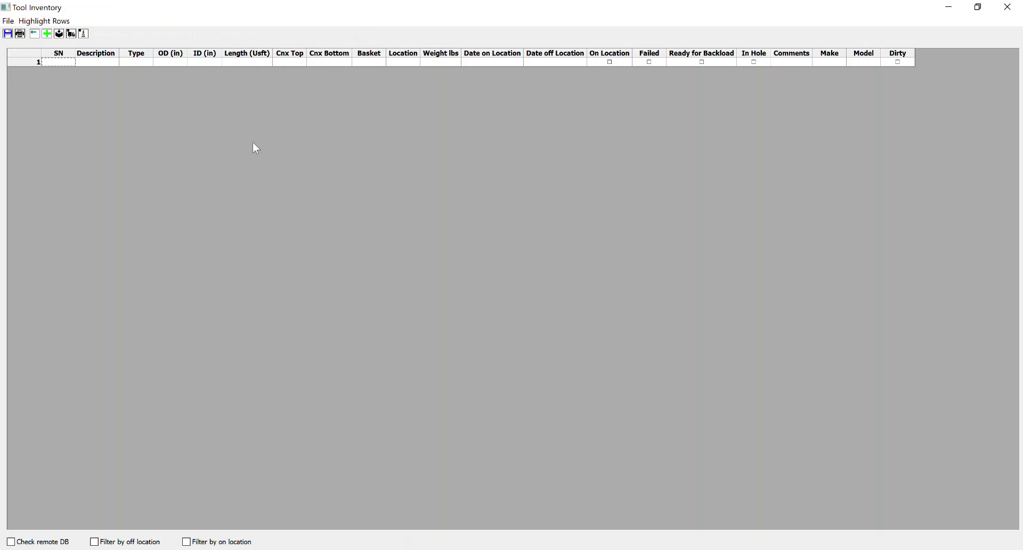
double_click(54, 64)
type("123")
key("Tab")
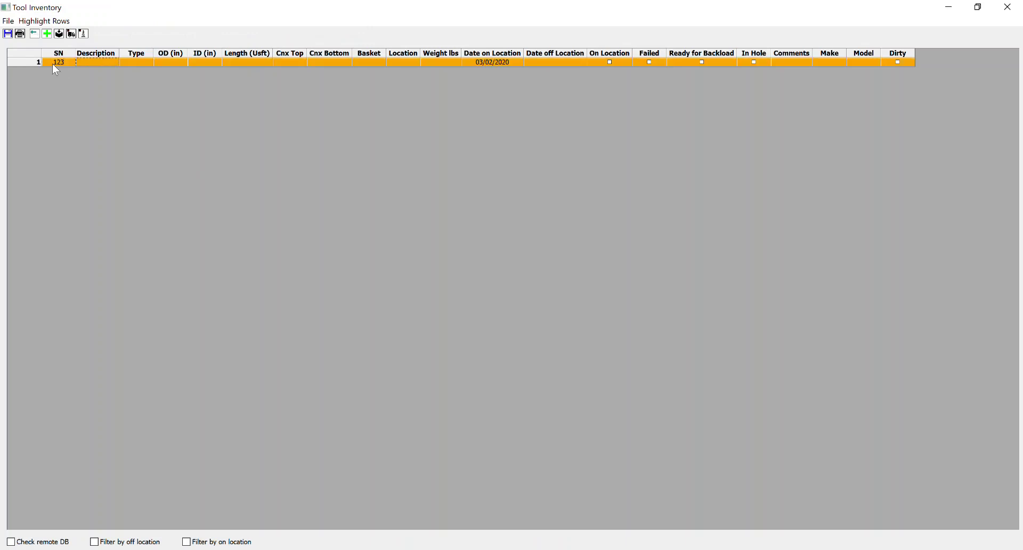
left_click(98, 62)
type("9 1/2\" PDM")
key("Tab")
left_click(150, 62)
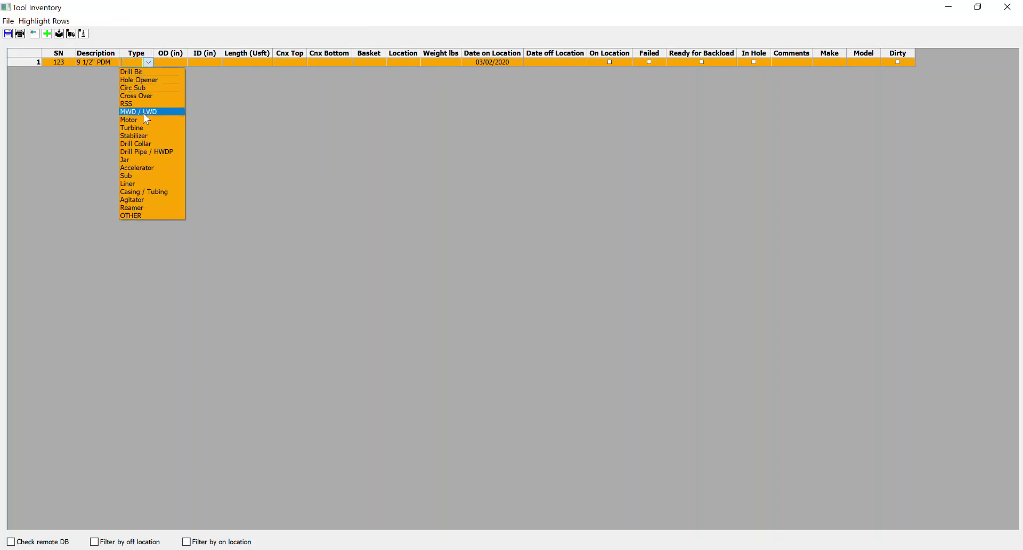
left_click(142, 120)
left_click(169, 63)
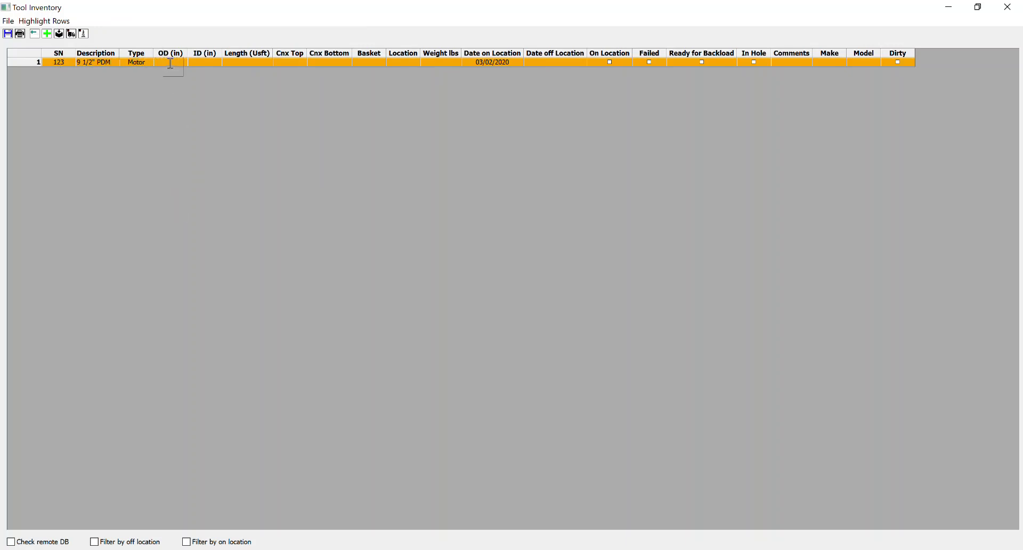
key("Tab")
type("4")
key("Tab")
type("30")
key("Tab")
- Give the motor 7 5/8" REG top and bottom connections, basket 1, Rig location, 44000 lb weight
type("7 5/")
type("8\" RE")
type("G")
key("Tab")
type("7 5/8\" REG")
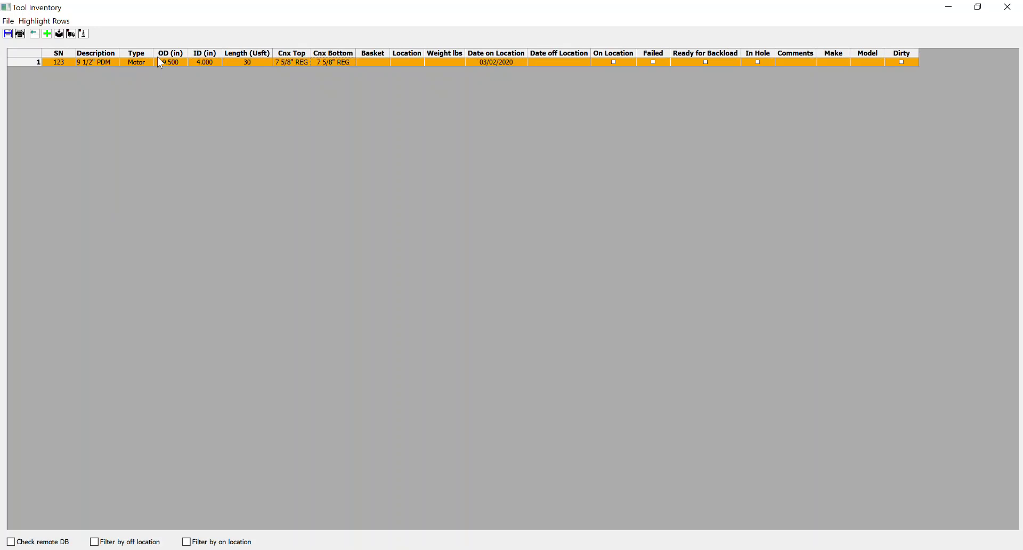
key("Tab")
type("1")
type("Rig")
key("Tab")
type("12")
key("BackSpace")
key("BackSpace")
type("44000")
key("Tab")
- Mark the motor On Location, leaving Failed, Backload and In Hole unticked
left_click(615, 62)
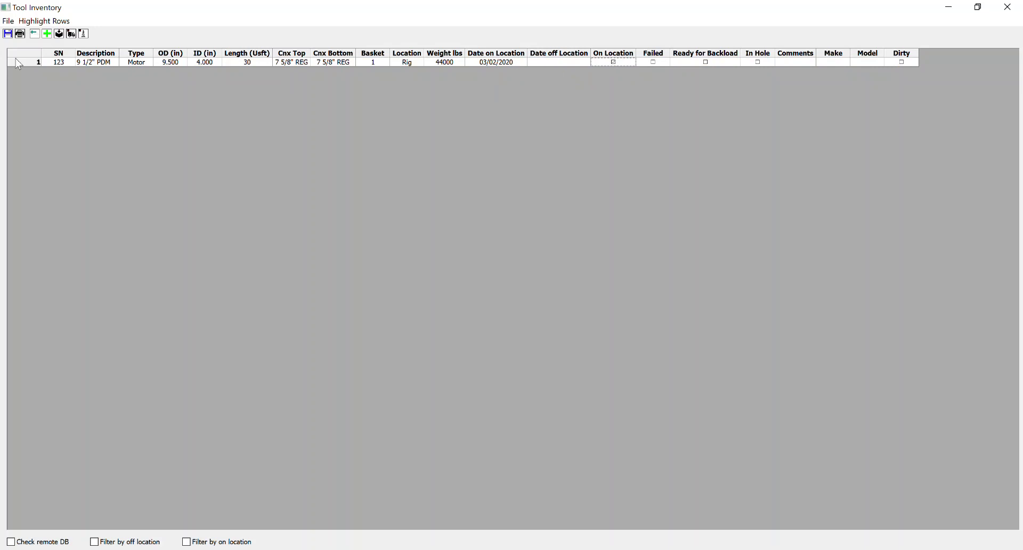
left_click(654, 63)
left_click(653, 63)
left_click(706, 63)
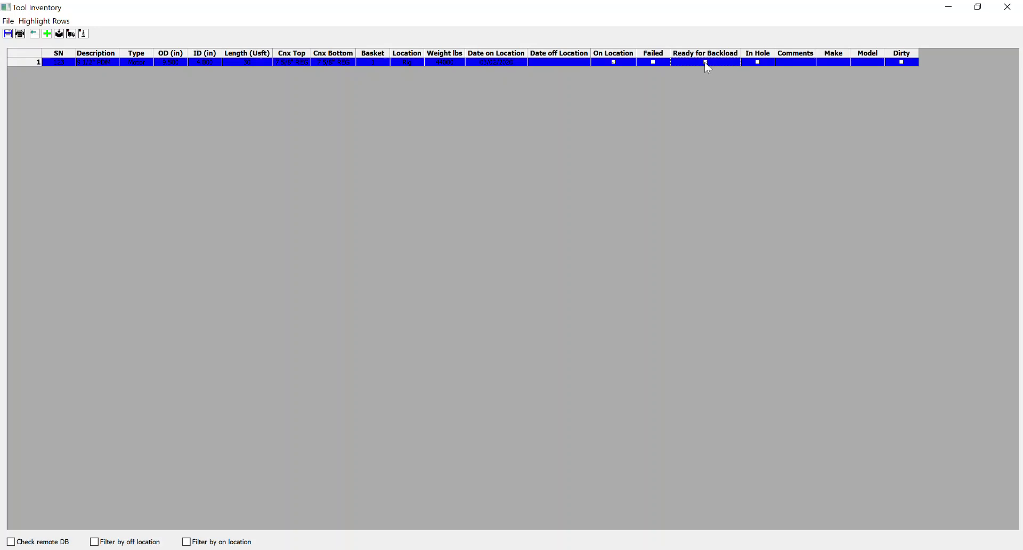
left_click(706, 62)
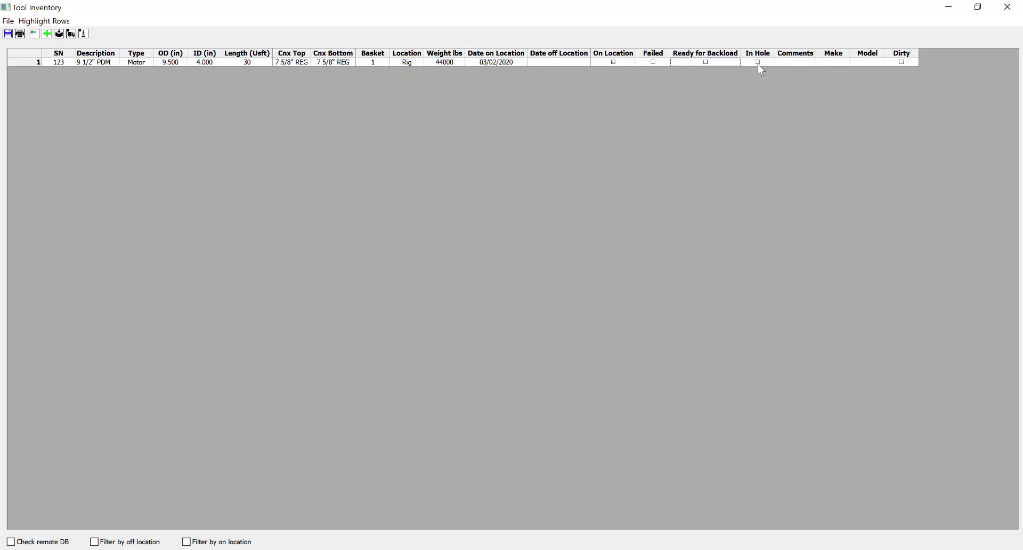
left_click(758, 63)
left_click(758, 63)
left_click(758, 62)
- Record the motor's make as Innova and model as Drillhard, leaving Dirty unticked
left_click(837, 62)
type("Innova")
key("Tab")
type("DrillhAR")
key("BackSpace")
key("BackSpace")
type("ard")
left_click(901, 62)
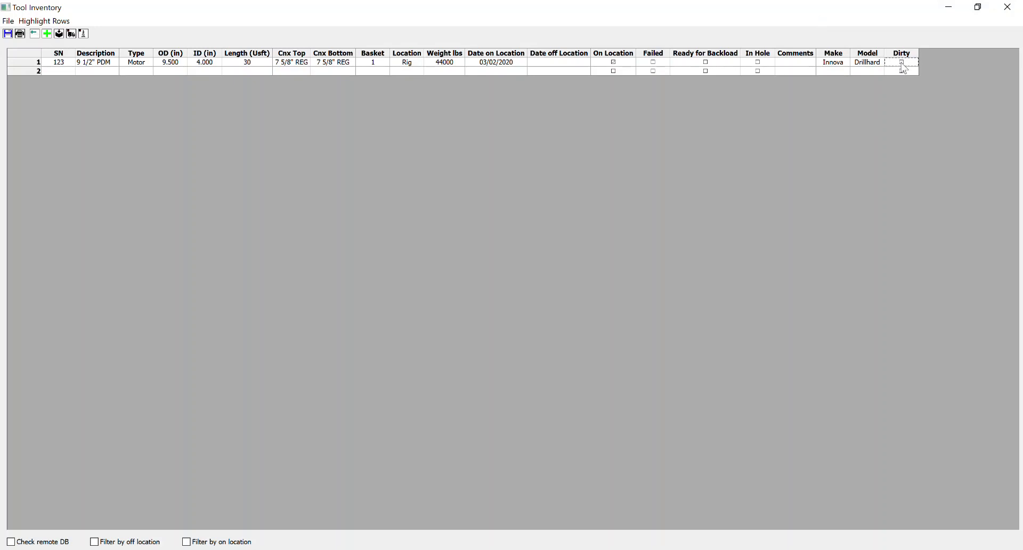
left_click(902, 63)
- Close the tool inventory and start a new BHA in the drill string editor
left_click(1007, 7)
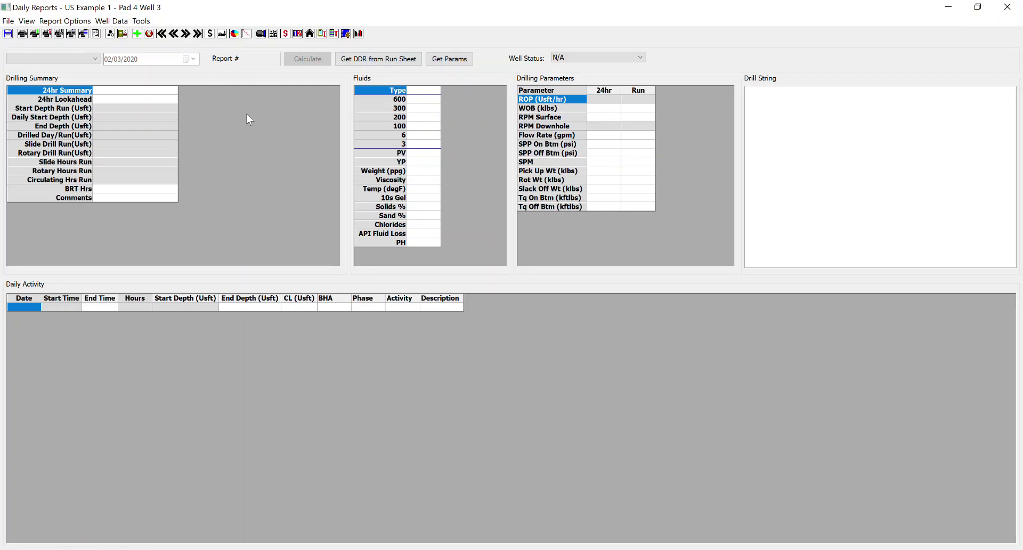
left_click(261, 35)
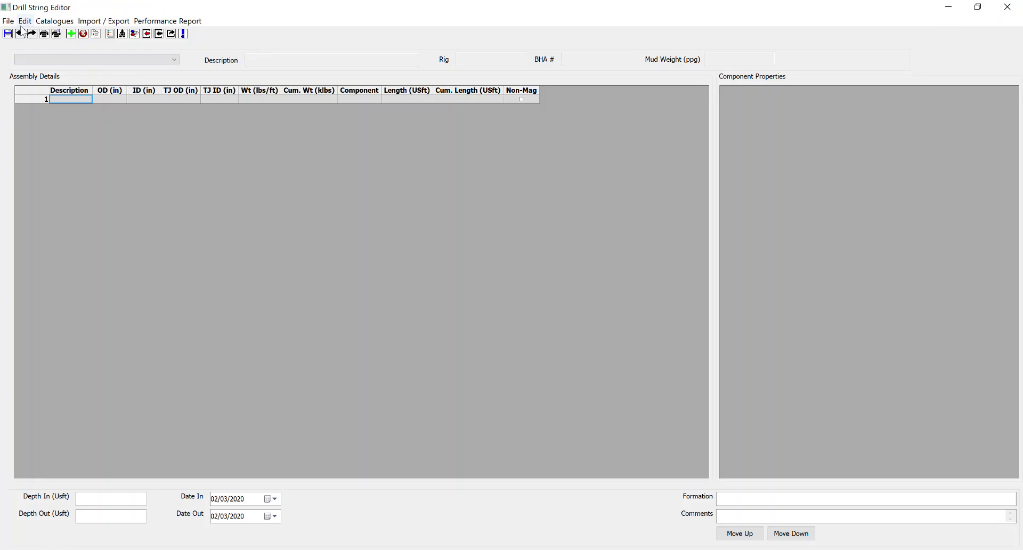
left_click(94, 99)
left_click(71, 100)
left_click(72, 35)
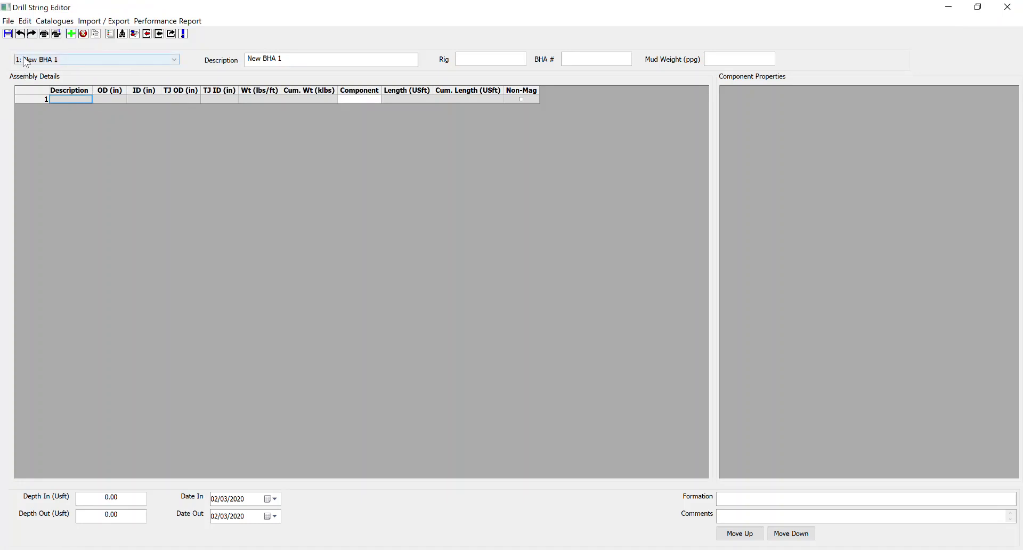
- Make row 1 a 3 ft Drill Bit described 'Bit', OD 17.5, ID 4
left_click(377, 97)
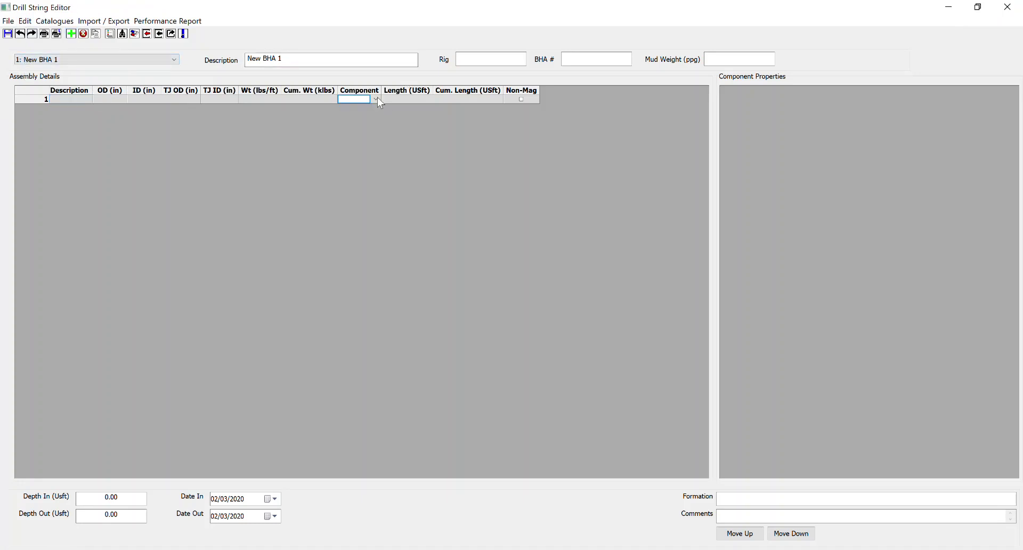
left_click(377, 98)
left_click(384, 107)
left_click(392, 101)
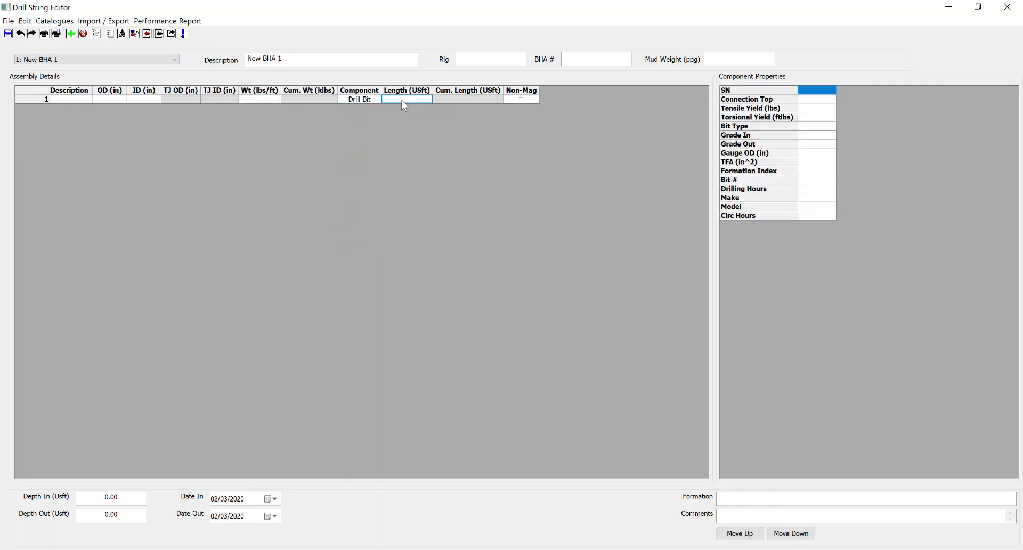
type("3")
key("Tab")
left_click(73, 100)
type("Bit")
key("Tab")
type("17.5")
key("Tab")
type("4")
key("Tab")
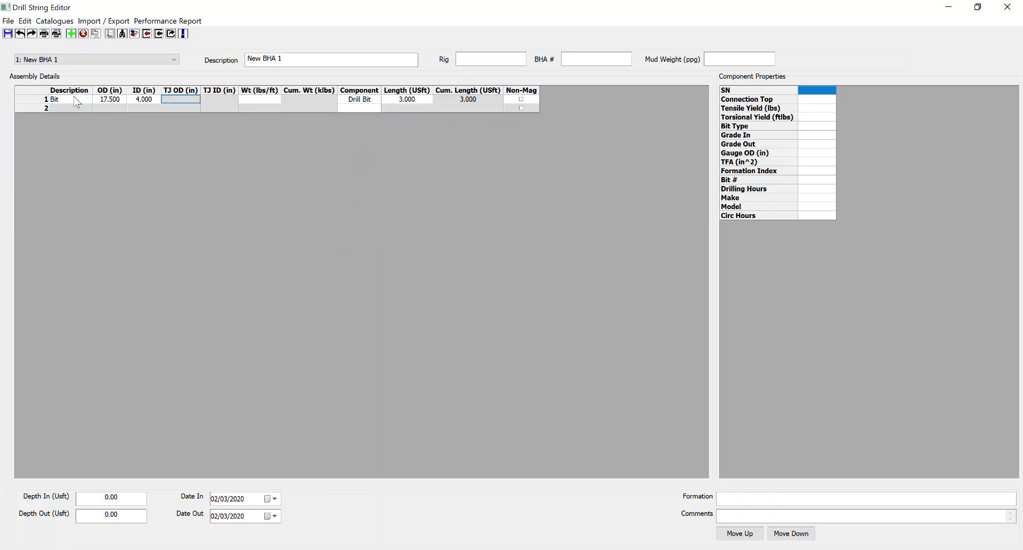
- Set row 2's component type to Motor
left_click(376, 110)
left_click(376, 109)
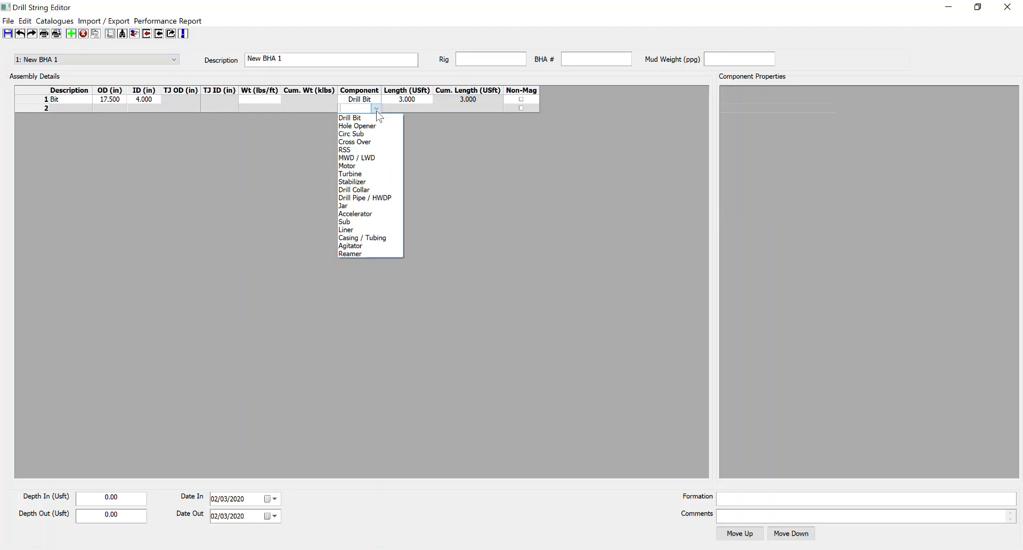
left_click(376, 166)
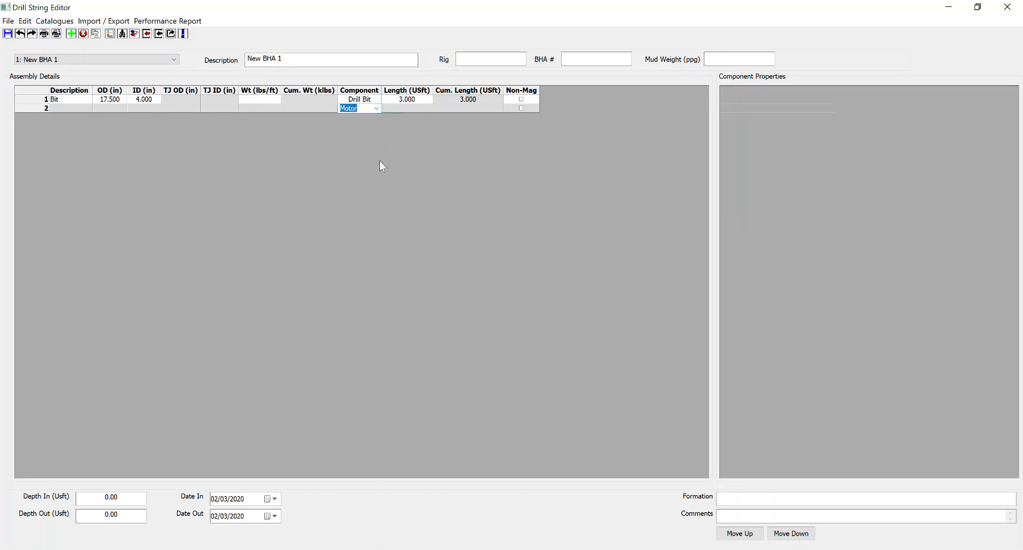
left_click(364, 109)
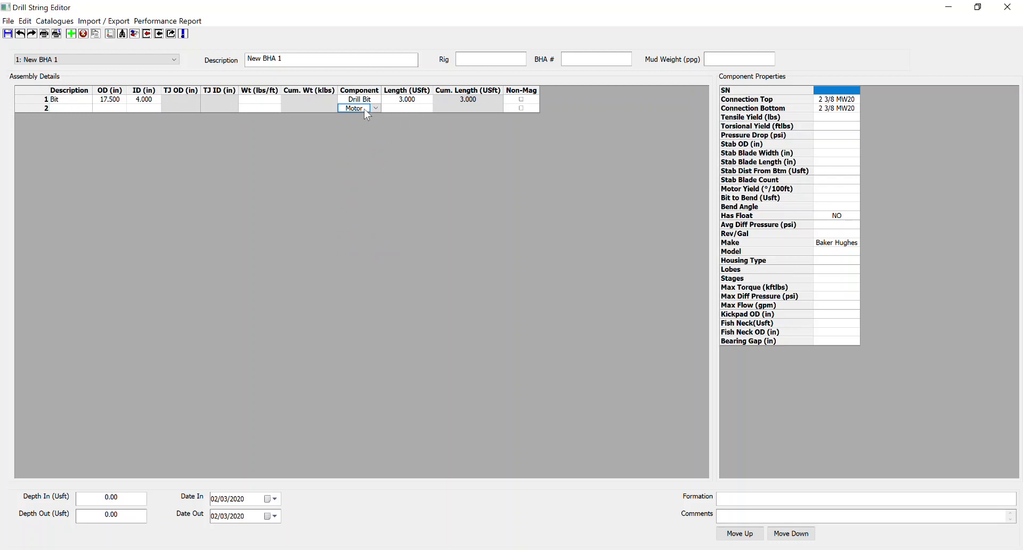
right_click(364, 109)
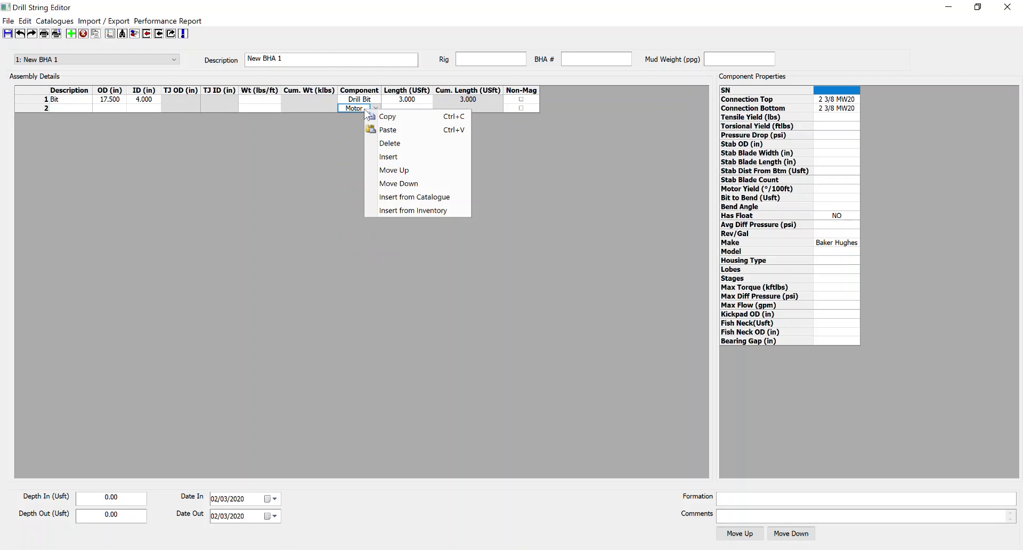
- Insert the 9 1/2" PDM motor from inventory into row 2
left_click(403, 213)
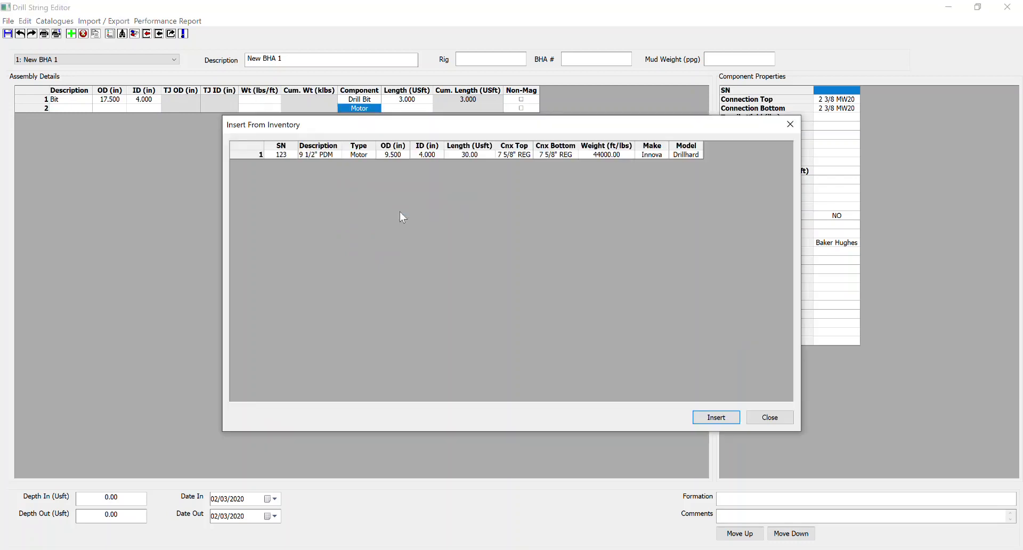
left_click(287, 153)
left_click(717, 418)
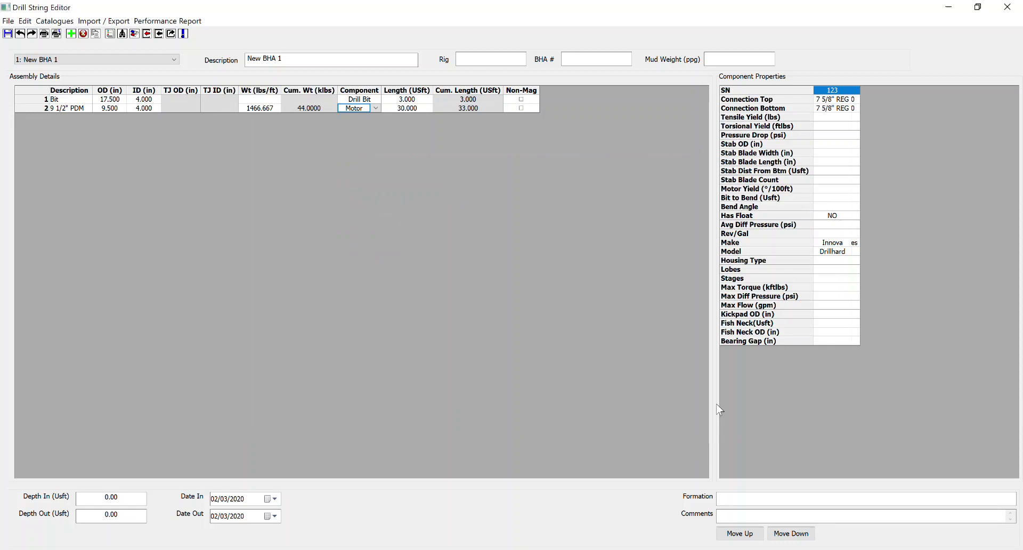
left_click(266, 108)
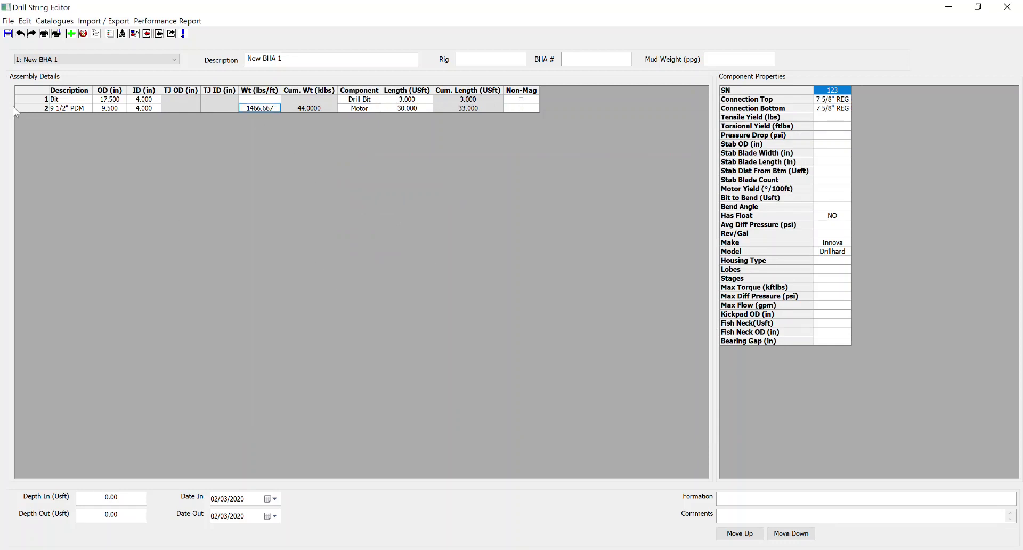
- Delete both hand-built assembly rows
left_click_drag(32, 99, 29, 107)
right_click(30, 111)
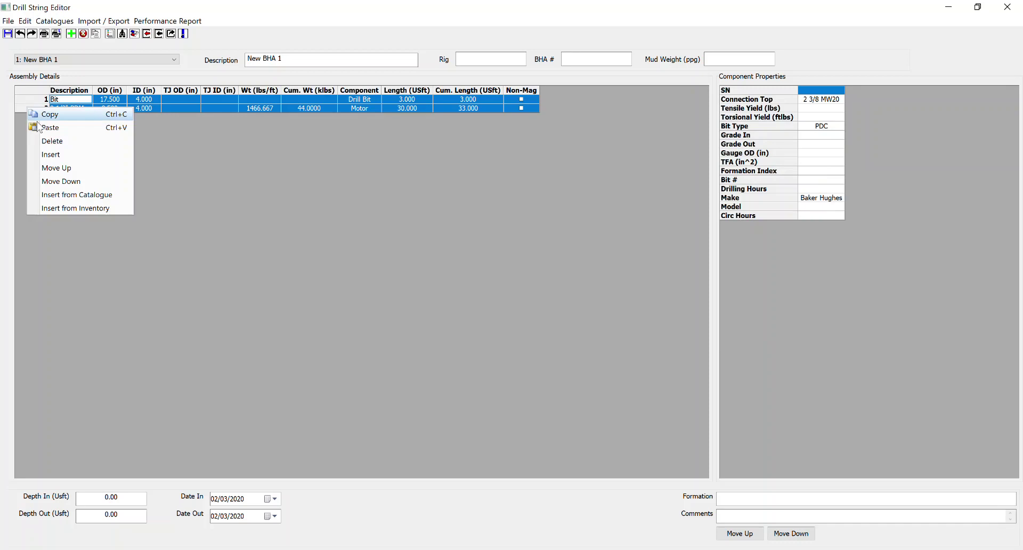
left_click(50, 140)
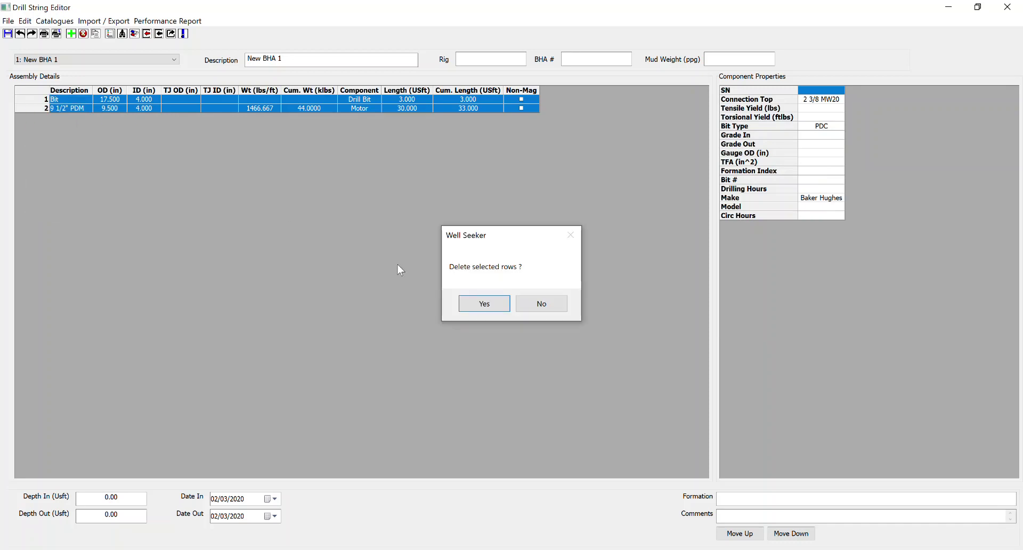
left_click(509, 311)
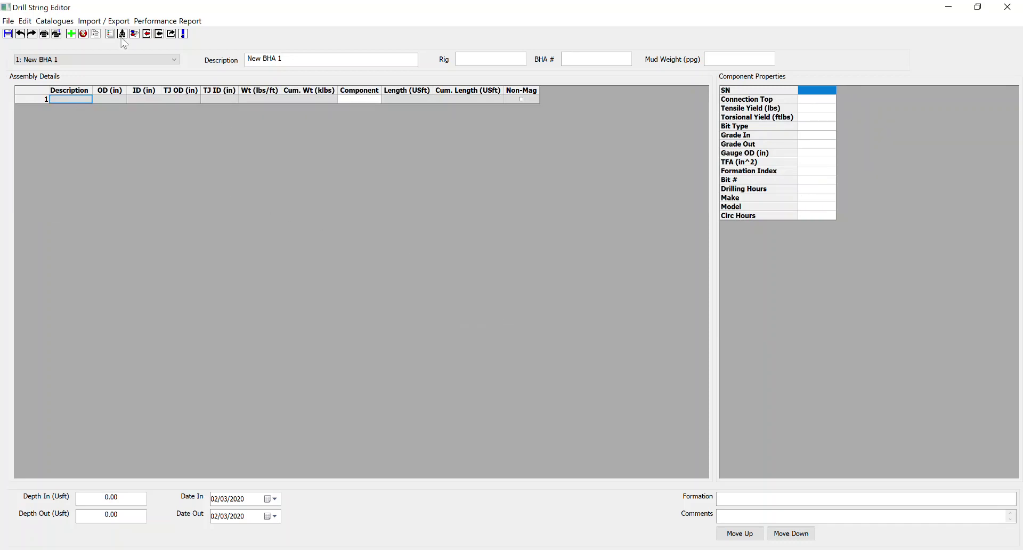
- Import Surface BHA from BHA_Export_2_3_2020 @ 9_33.mdb and close the drill string editor
left_click(159, 33)
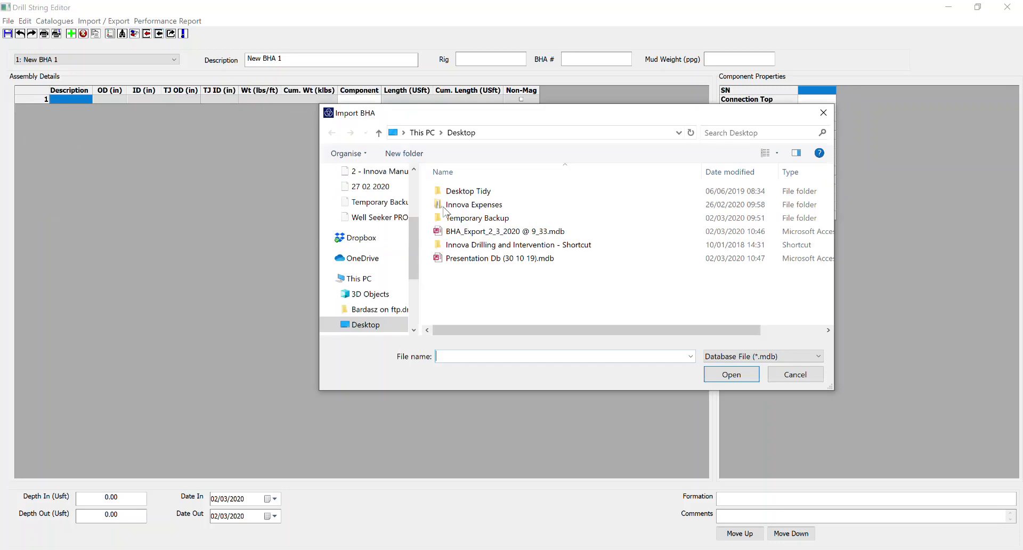
left_click(467, 232)
left_click(731, 375)
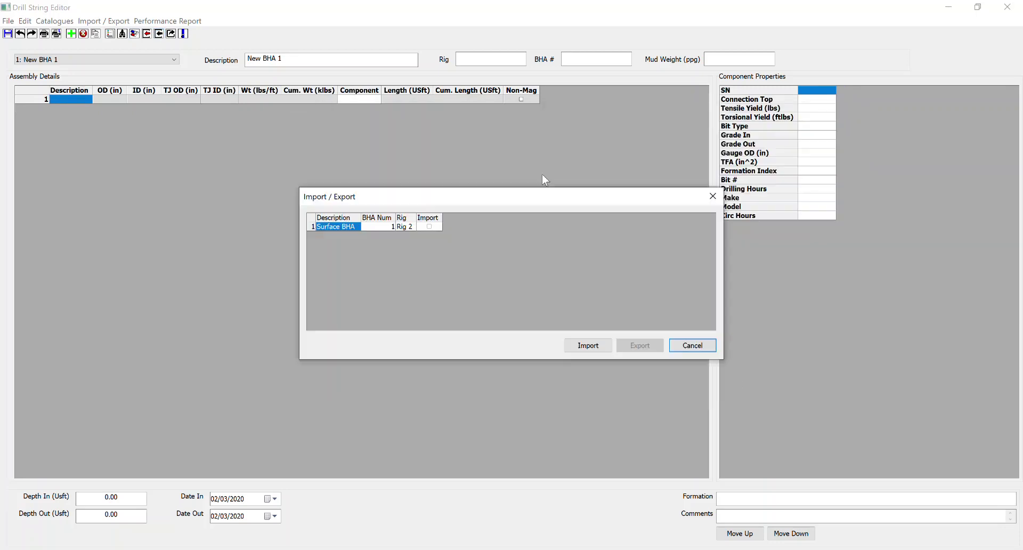
left_click(429, 227)
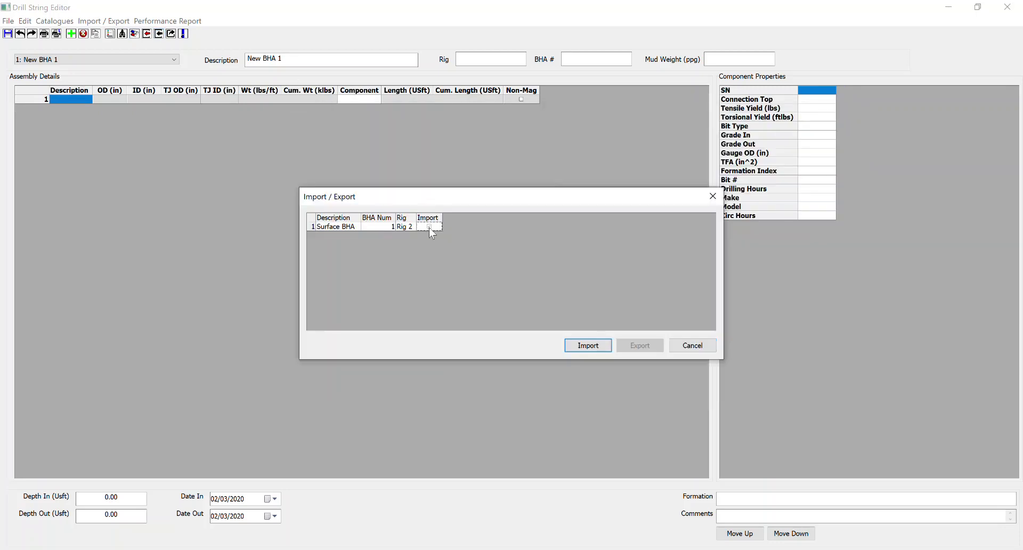
left_click(589, 344)
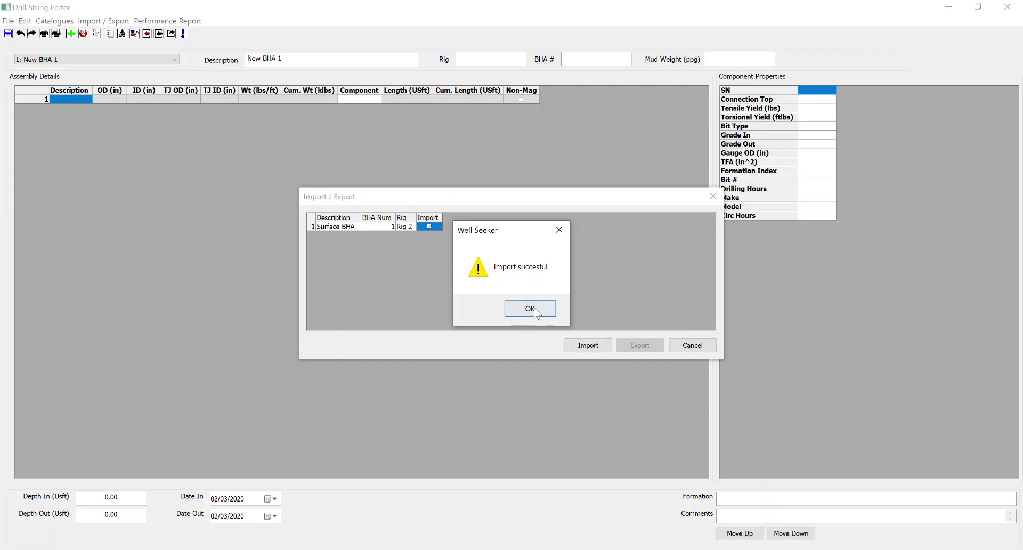
left_click(530, 309)
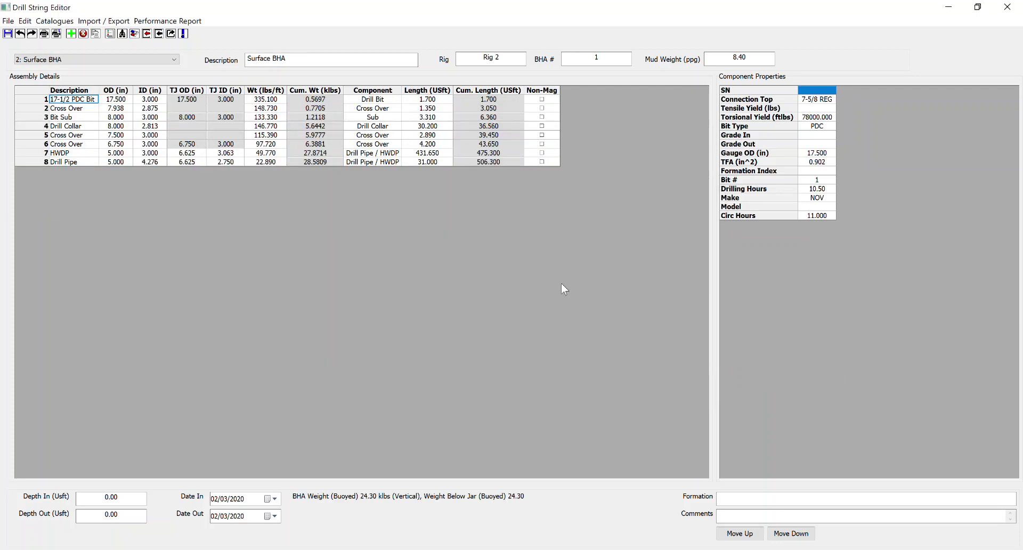
left_click(175, 60)
left_click(140, 75)
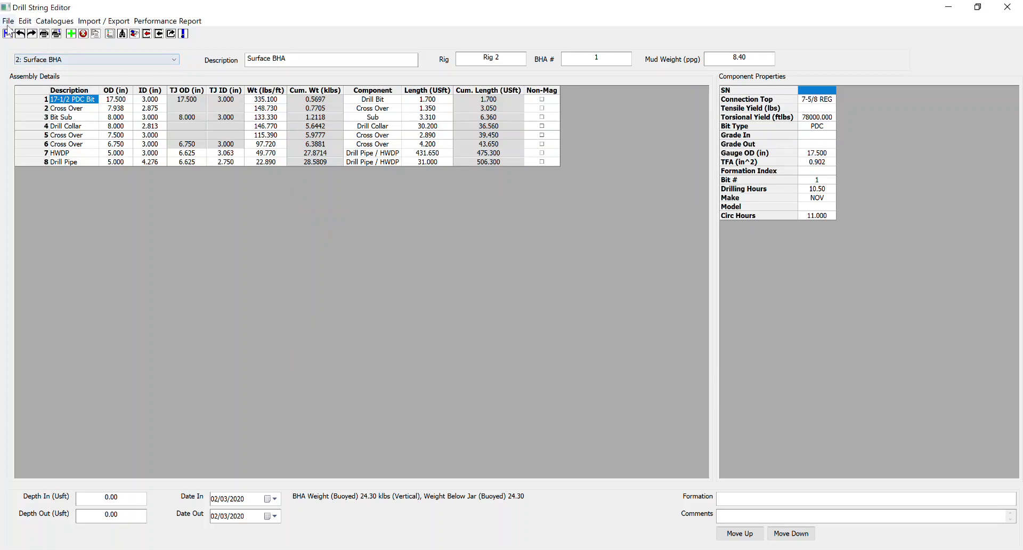
left_click(1008, 8)
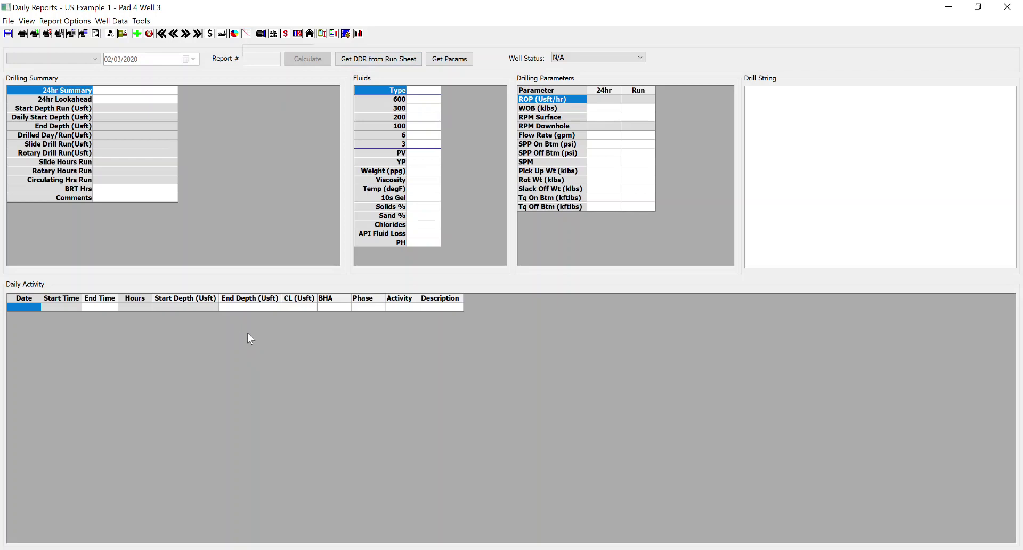
- Add daily report #1 dated 03/02/2020 after finding the report list empty
left_click(45, 62)
left_click(61, 60)
left_click(139, 36)
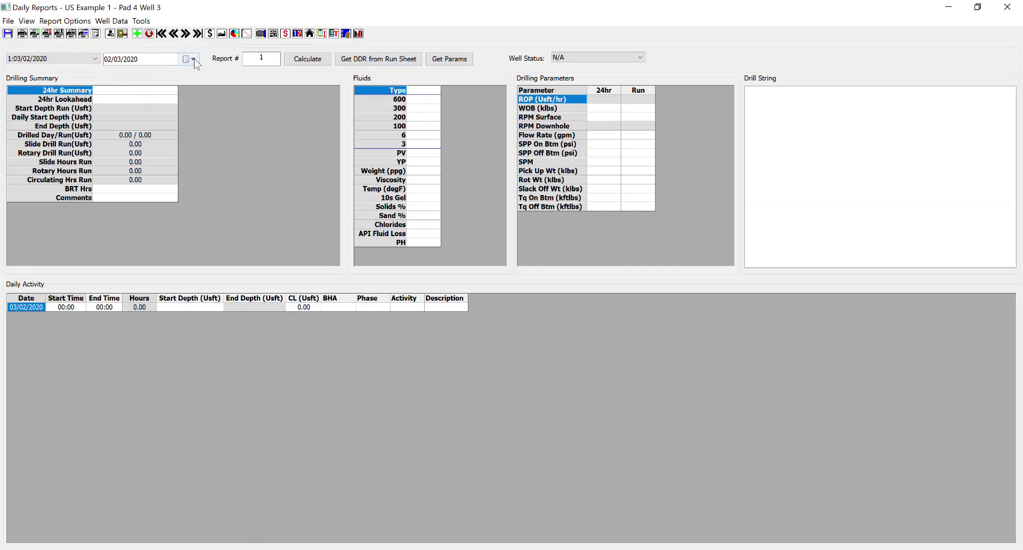
left_click(213, 85)
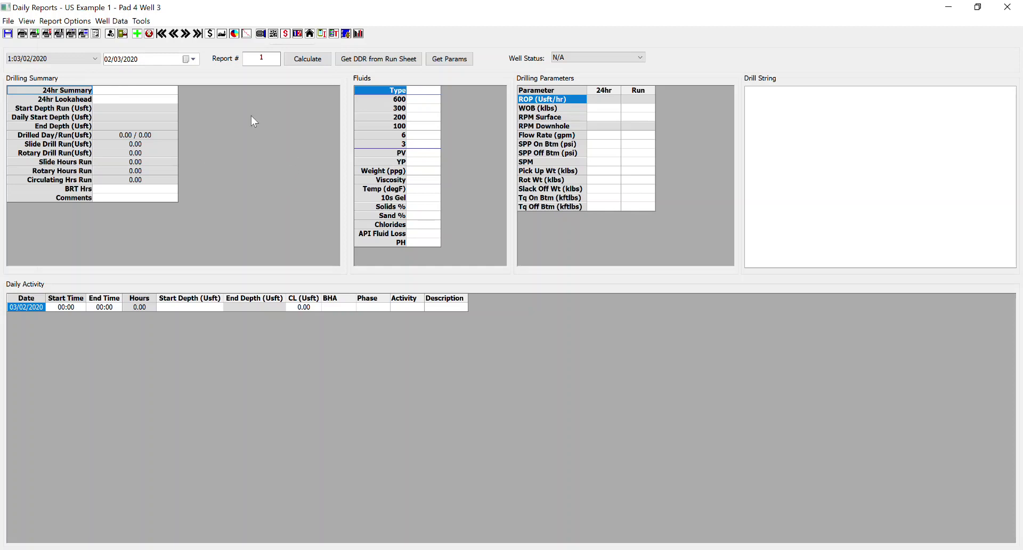
- Enter summary 'Pick up BHA, drill ahead to 17 1/2" hole' and lookahead 'Drill 17 1/2" hole'
left_click(133, 91)
type("Pick up BHA, drill")
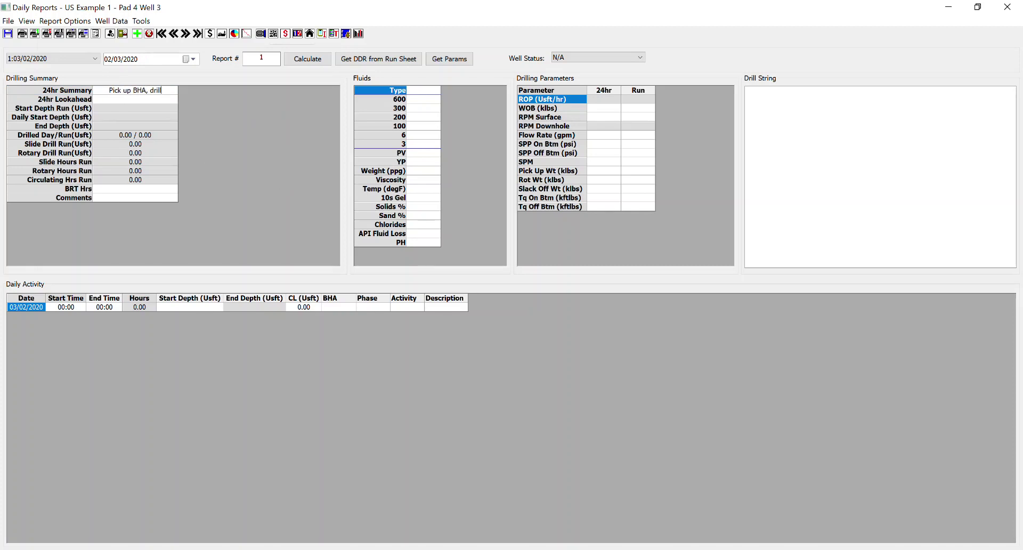
type(" ahead to 17")
type(" 1/2\" hole")
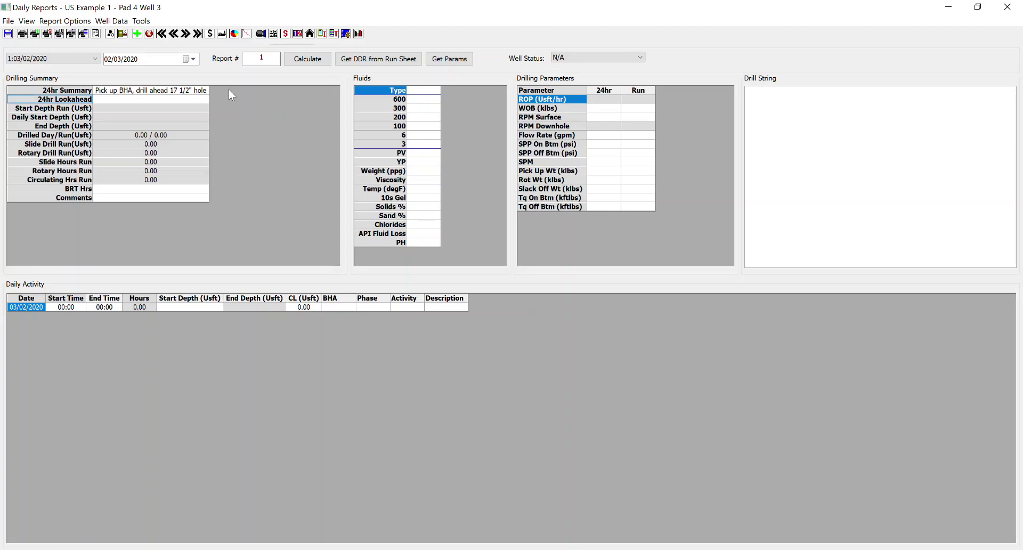
key("Tab")
type("17 1/2\" hole")
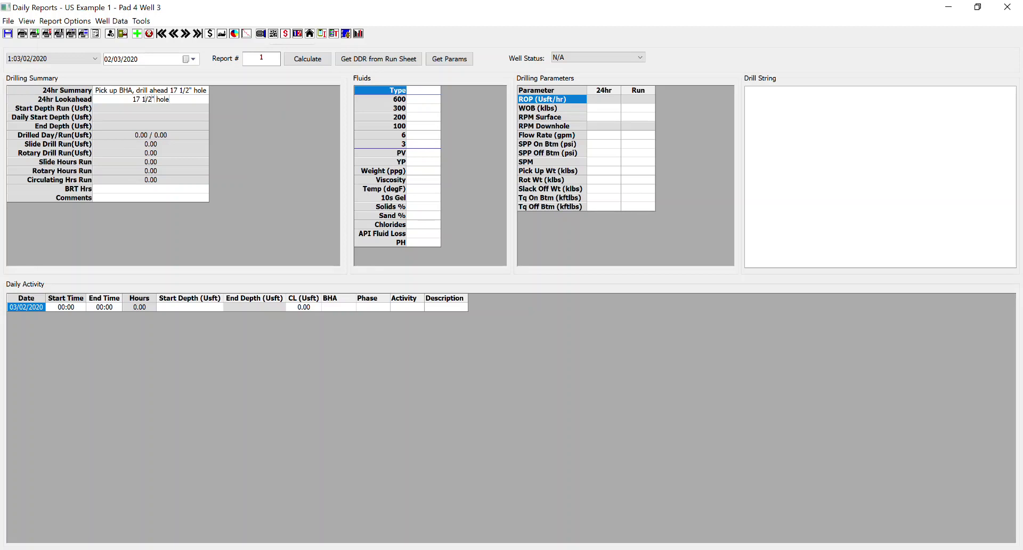
key("Home")
type("Drill")
key("Return")
- Step through the Fluids PV and the WOB, RPM, Flow Rate and Slack Off parameter cells
left_click(427, 91)
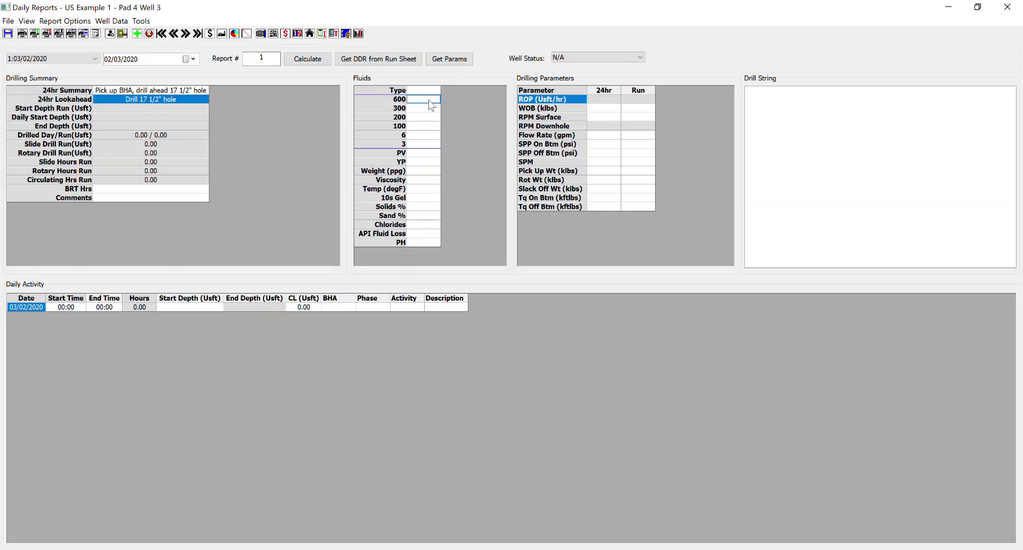
left_click(428, 117)
left_click(430, 155)
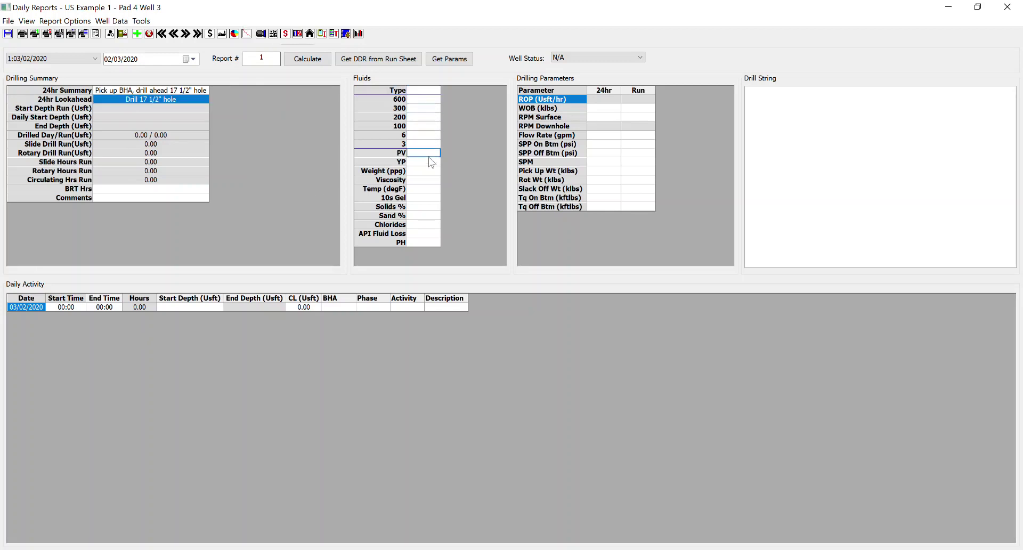
left_click(611, 108)
left_click(643, 118)
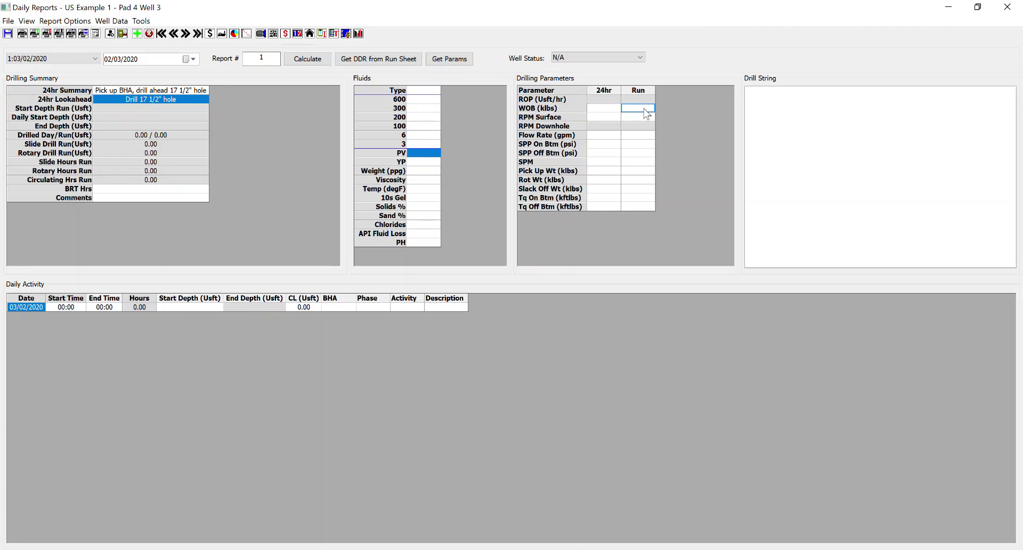
left_click(611, 136)
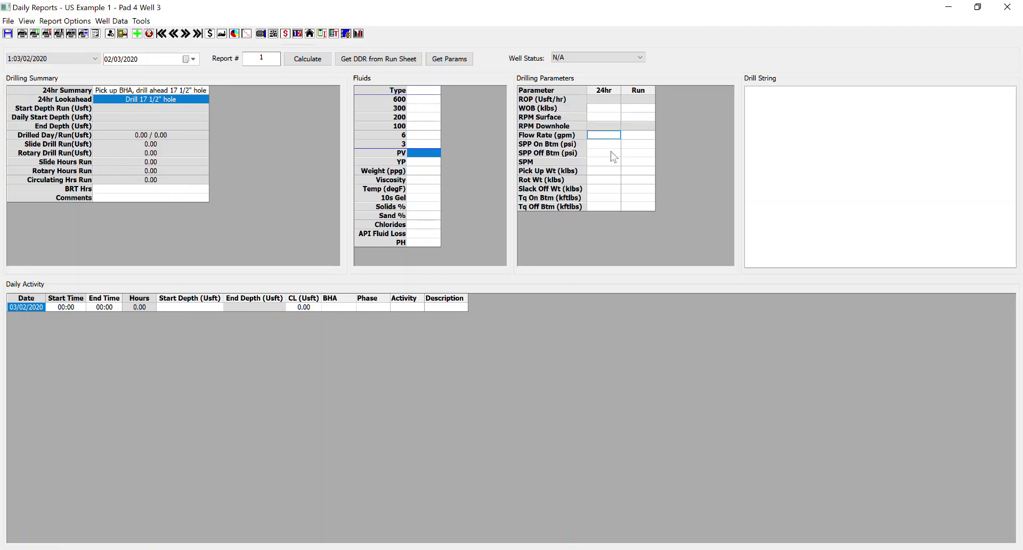
left_click(611, 190)
- Set the first activity's end time to 12:00 with a start depth of 0
left_click(184, 308)
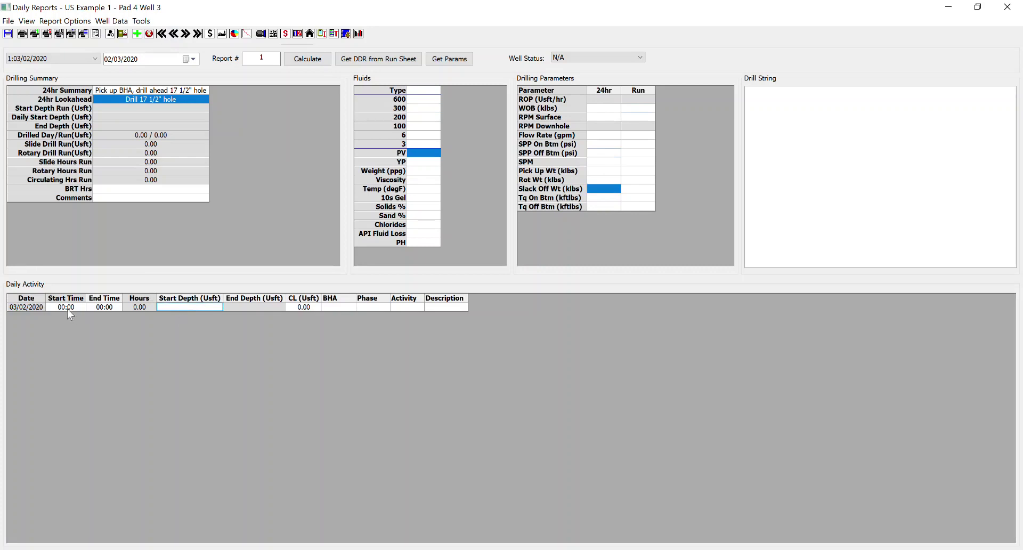
left_click(193, 307)
left_click(118, 308)
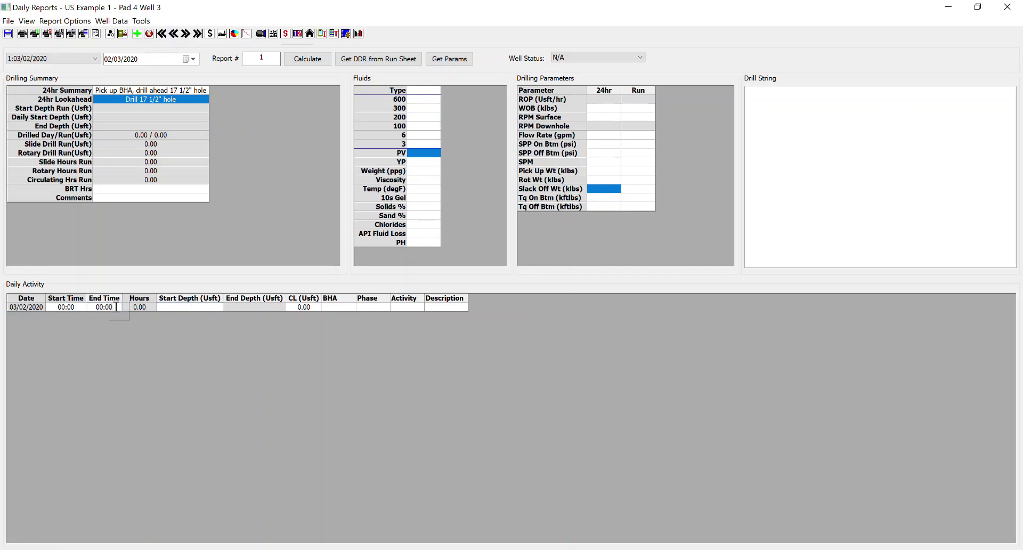
left_click(116, 307)
type("12:00")
key("Tab")
key("Tab")
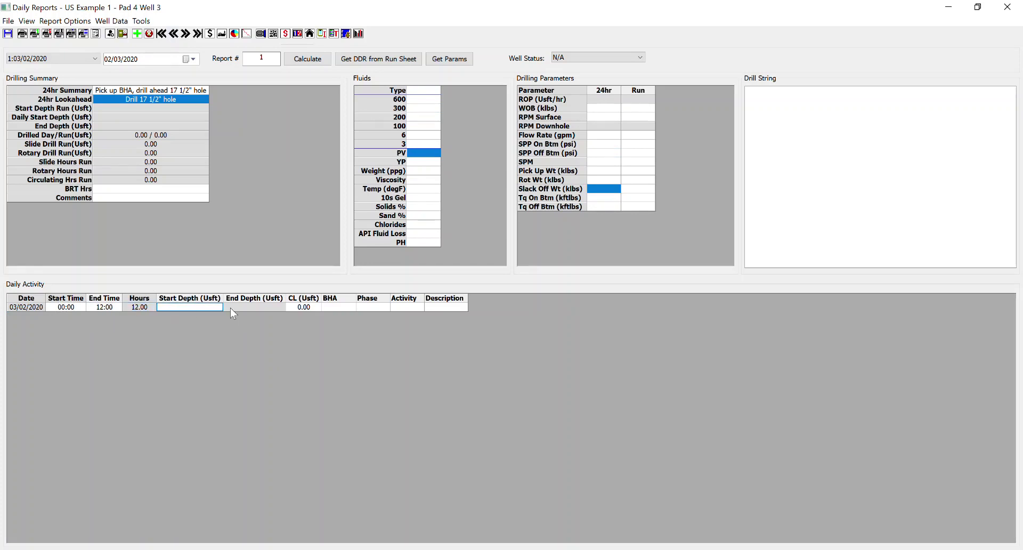
type("0")
- Leave the first row's BHA unset and set its phase to Rig up: A
left_click(311, 307)
left_click(349, 307)
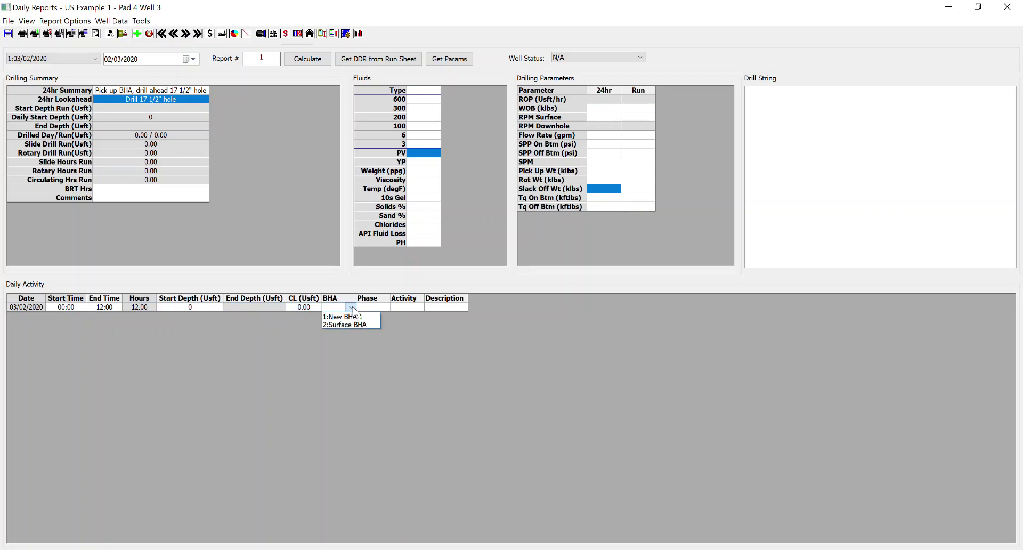
left_click(430, 338)
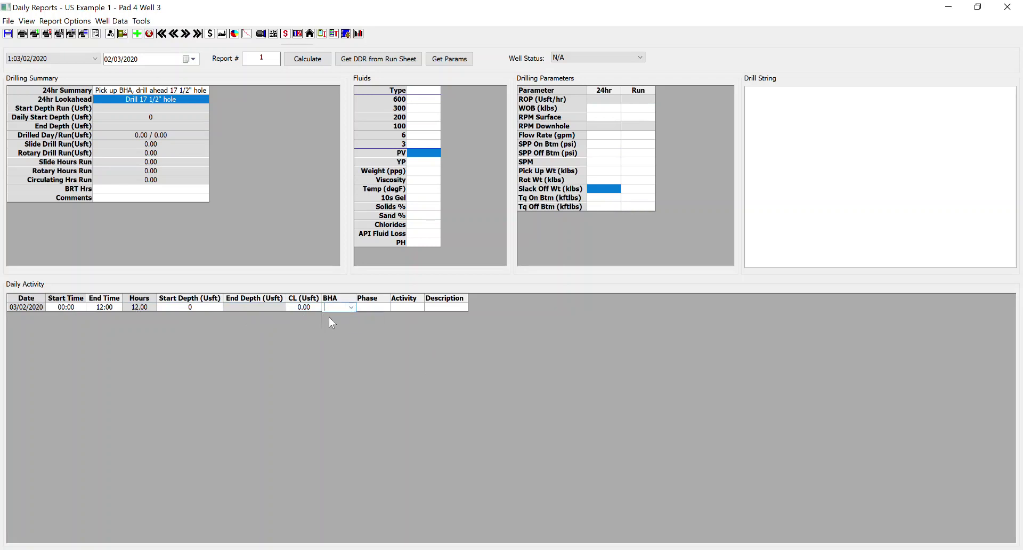
left_click(383, 308)
left_click(383, 308)
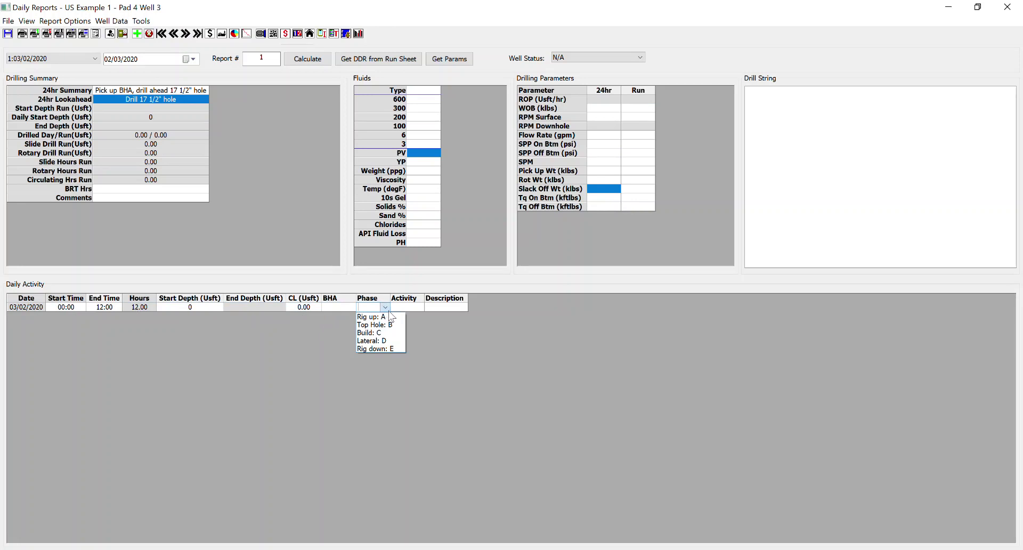
left_click(390, 317)
- Code the first row 1I: Rig up / Tear Down, described 'Rig up, prepare BHA'
left_click(414, 309)
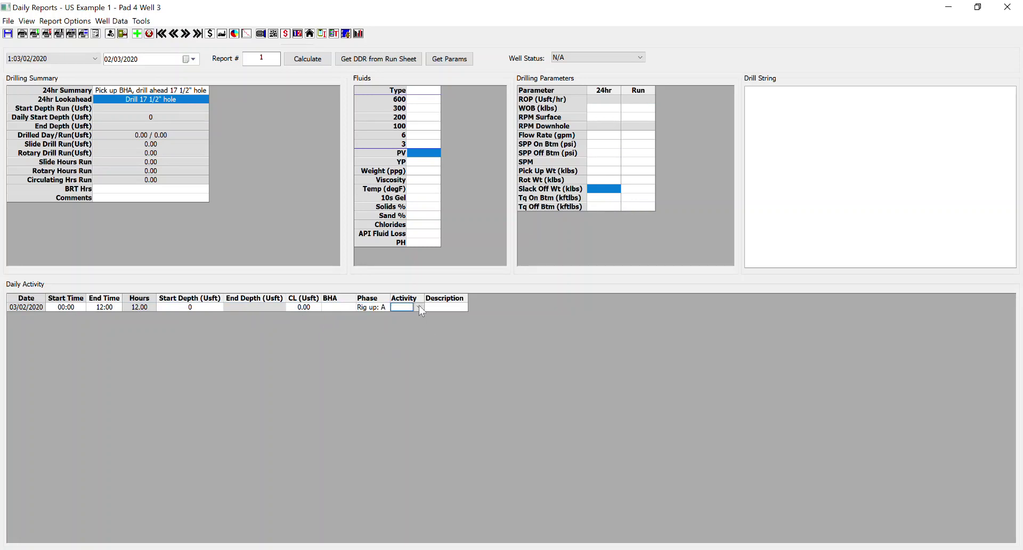
left_click(420, 307)
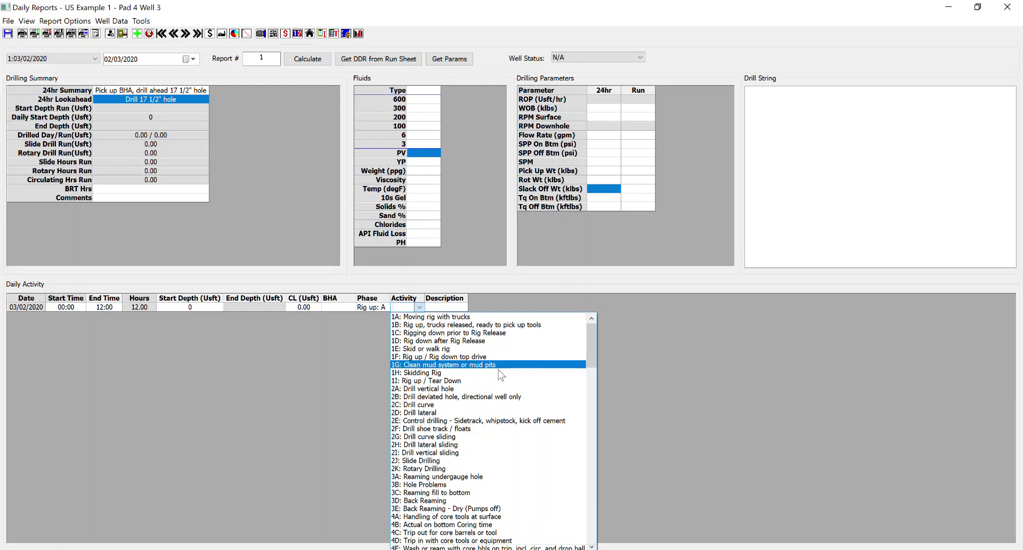
left_click(478, 381)
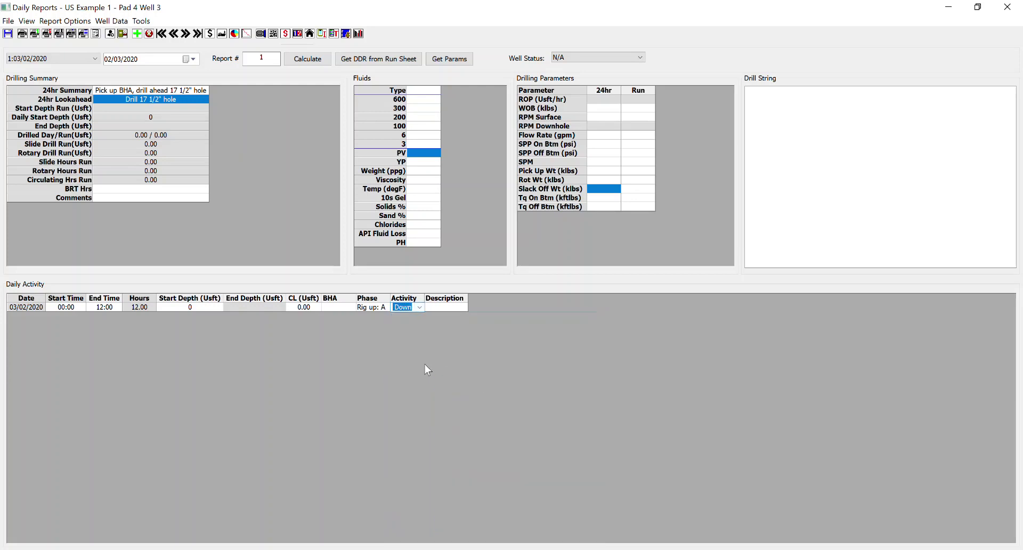
key("Tab")
type("R")
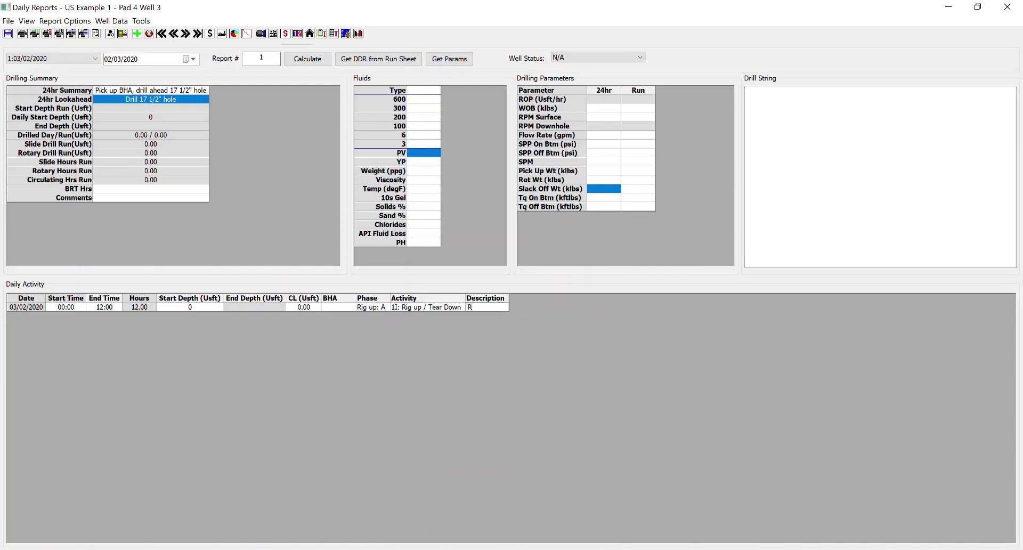
type("ig up")
type(", prepare B")
type("HA")
key("Return")
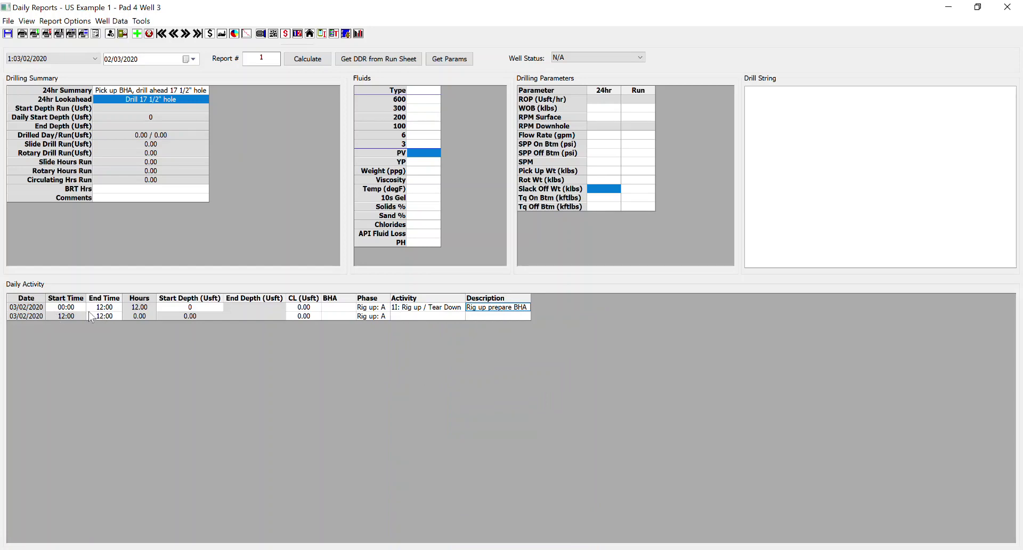
left_click(115, 307)
- End the second row at 13:00 and assign it 2:Surface BHA
type("13:00")
key("Tab")
left_click(350, 319)
left_click(351, 315)
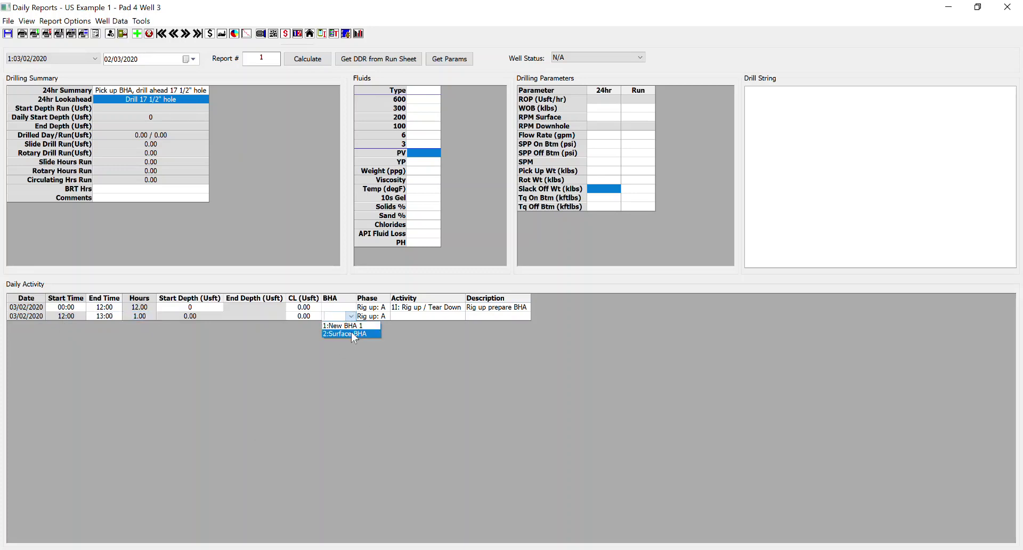
left_click(351, 332)
left_click(445, 317)
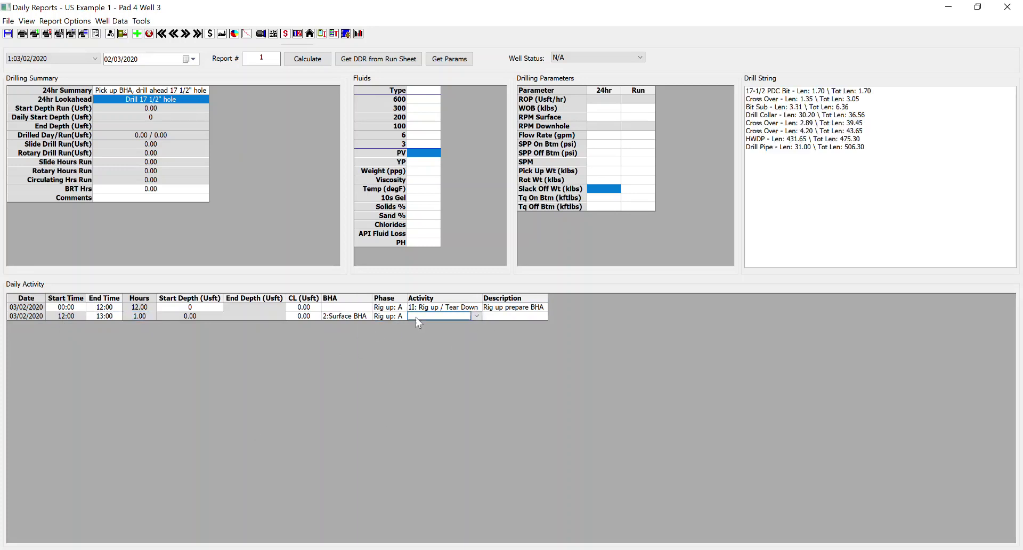
- Code the second row 6O: Pick up BHA, described 'Pick up BHA'
left_click(478, 316)
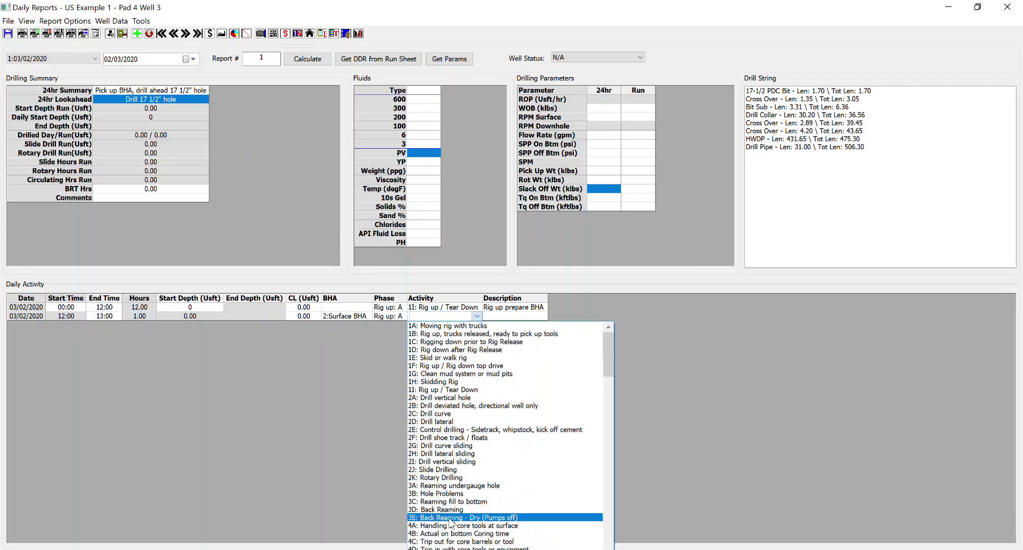
scroll(464, 530, "down", 6)
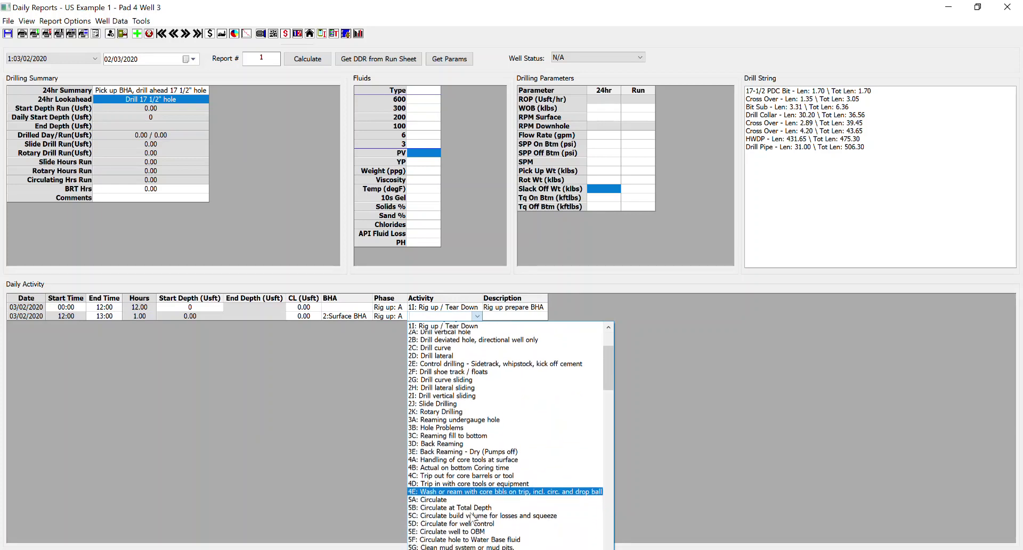
scroll(471, 515, "down", 2)
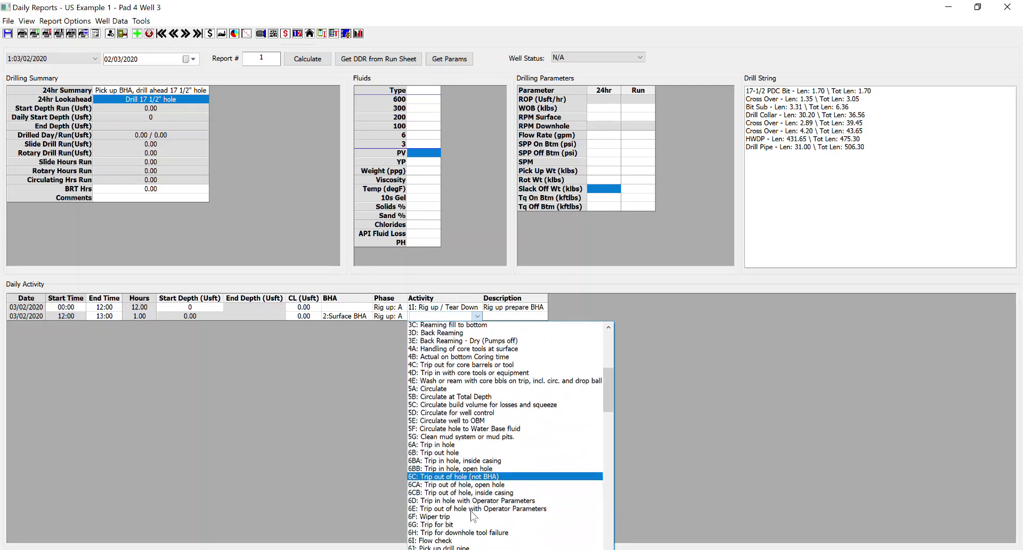
scroll(472, 515, "down", 3)
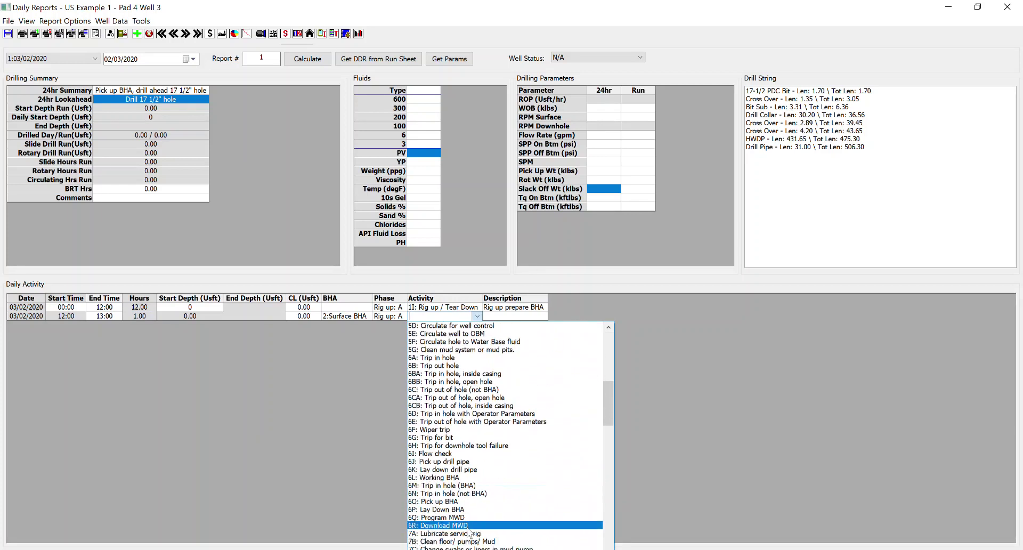
scroll(469, 530, "down", 3)
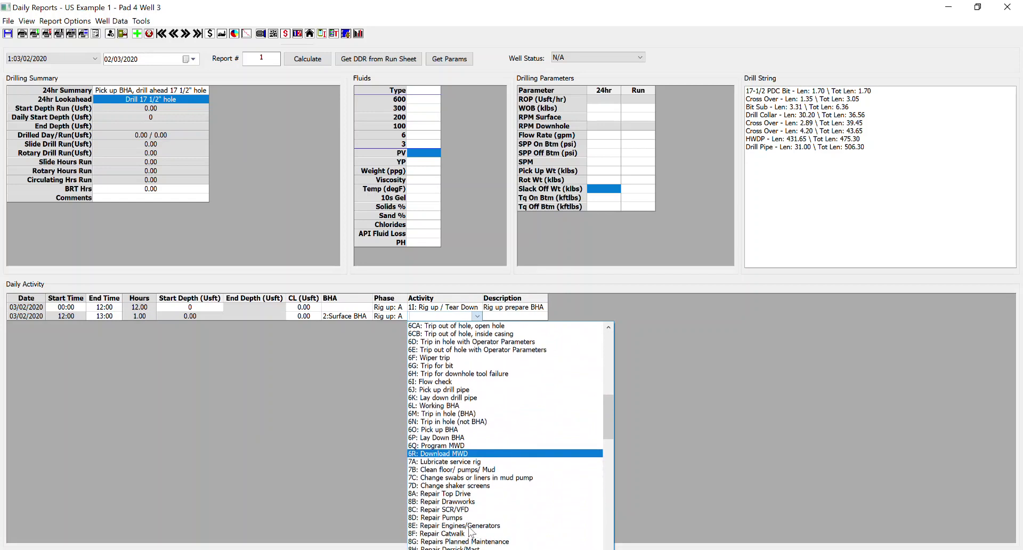
left_click(450, 430)
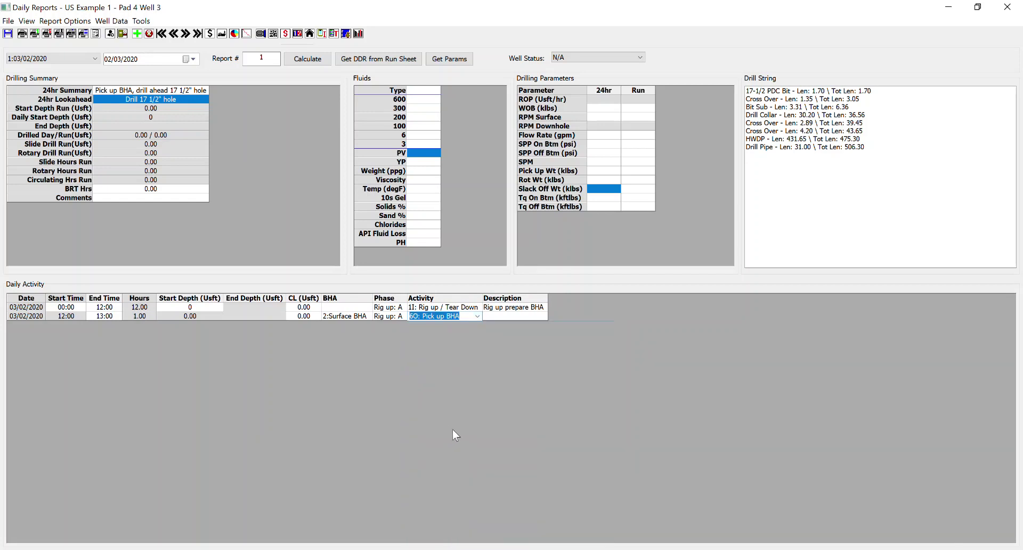
left_click(519, 317)
type("Pic")
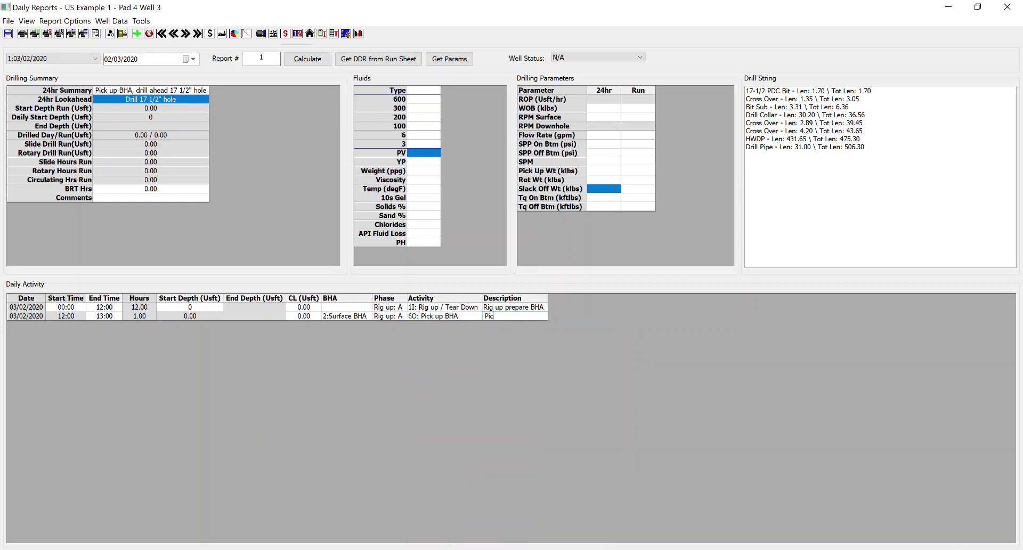
type("k up BHA")
key("Return")
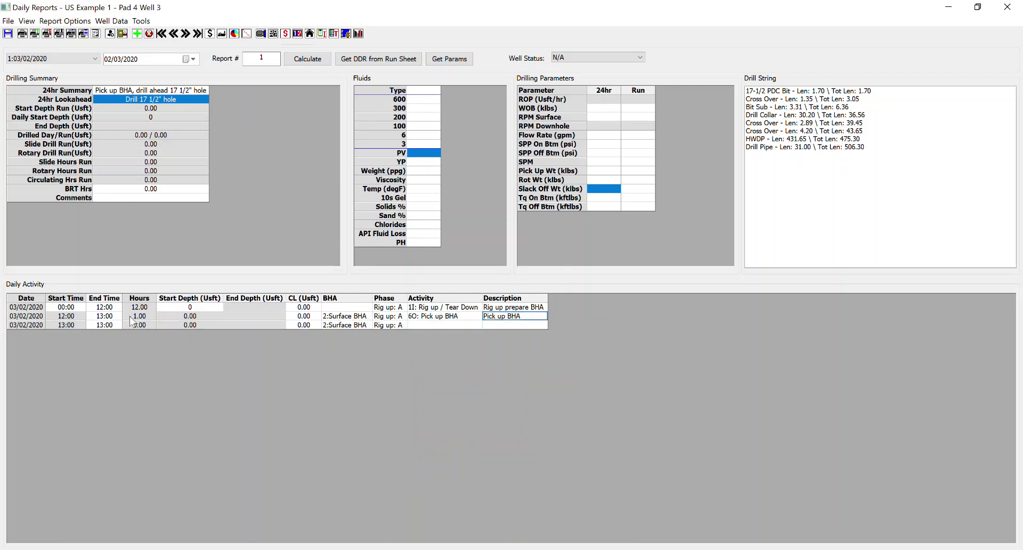
left_click(107, 324)
- End the third row at 14:00 and set rows two and three to phase Top Hole: B
type("14:")
key("ctrl+z")
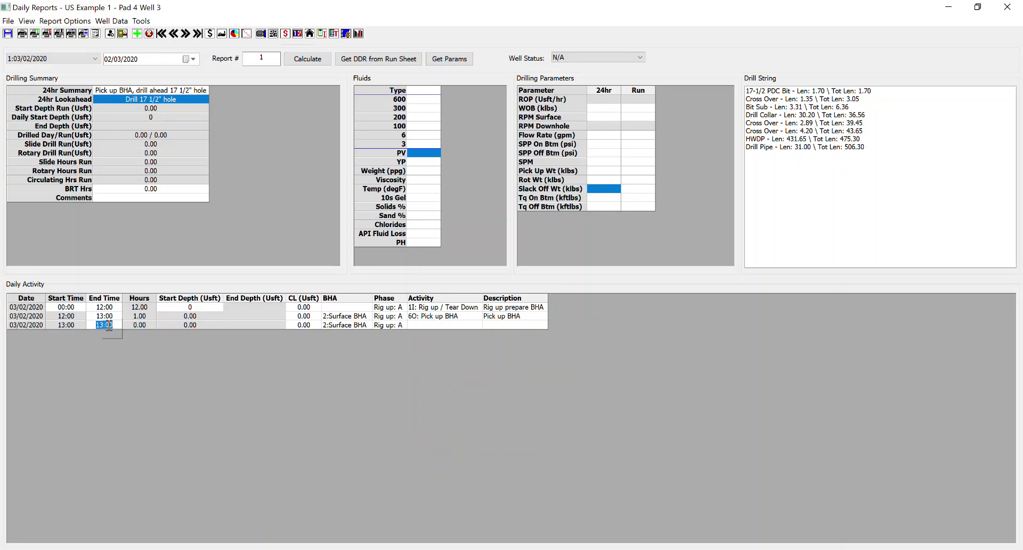
type("14:00")
key("Tab")
left_click(399, 328)
type("Rig")
left_click(403, 325)
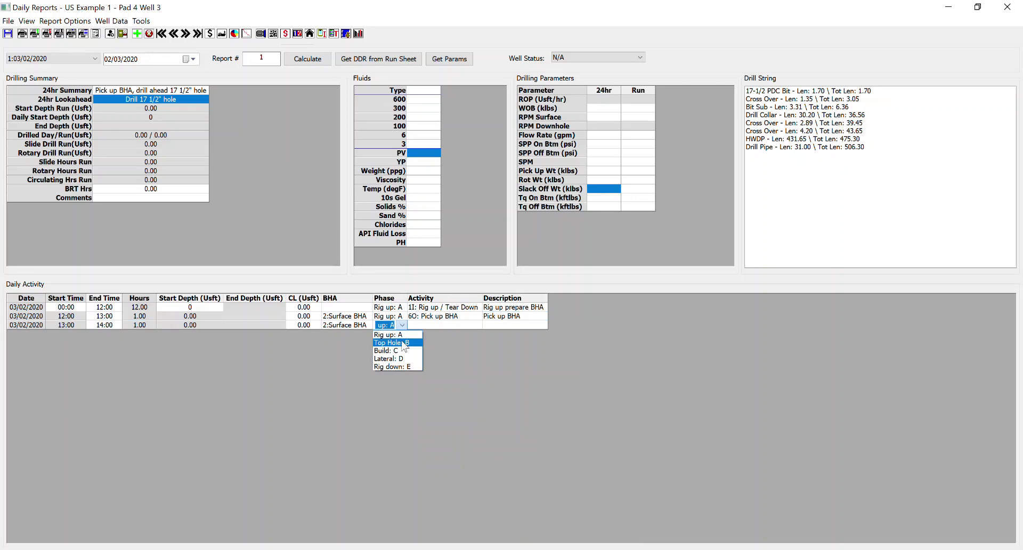
left_click(403, 344)
left_click(394, 316)
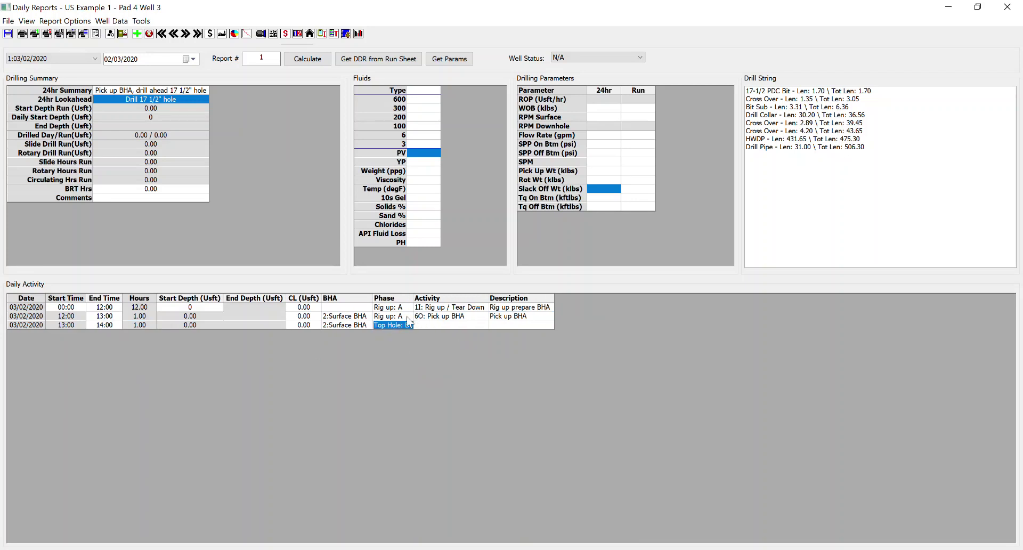
left_click(409, 318)
left_click(392, 333)
- Code the third row 2A: Drill vertical hole with an end depth of 90 ft
left_click(479, 325)
left_click(482, 325)
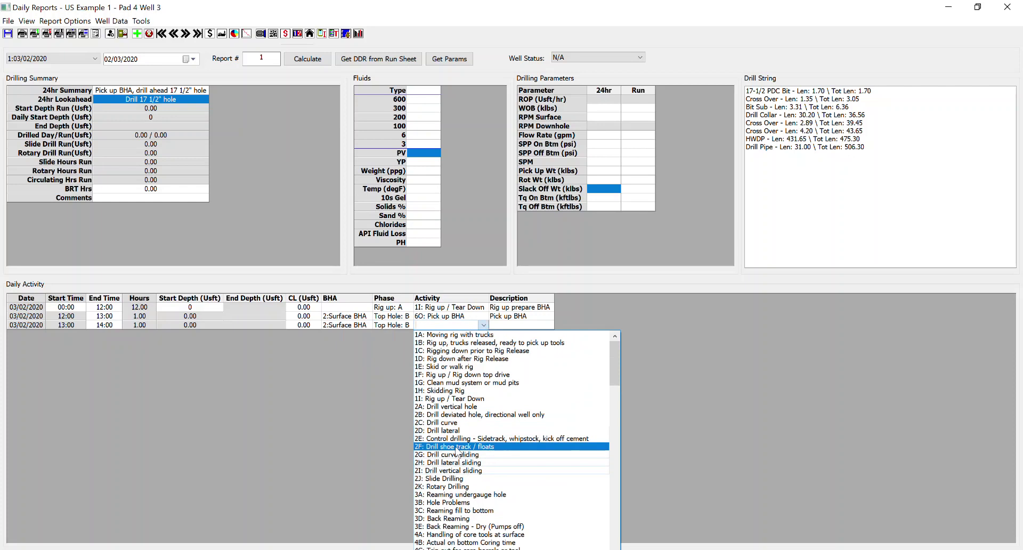
left_click(452, 407)
left_click(531, 327)
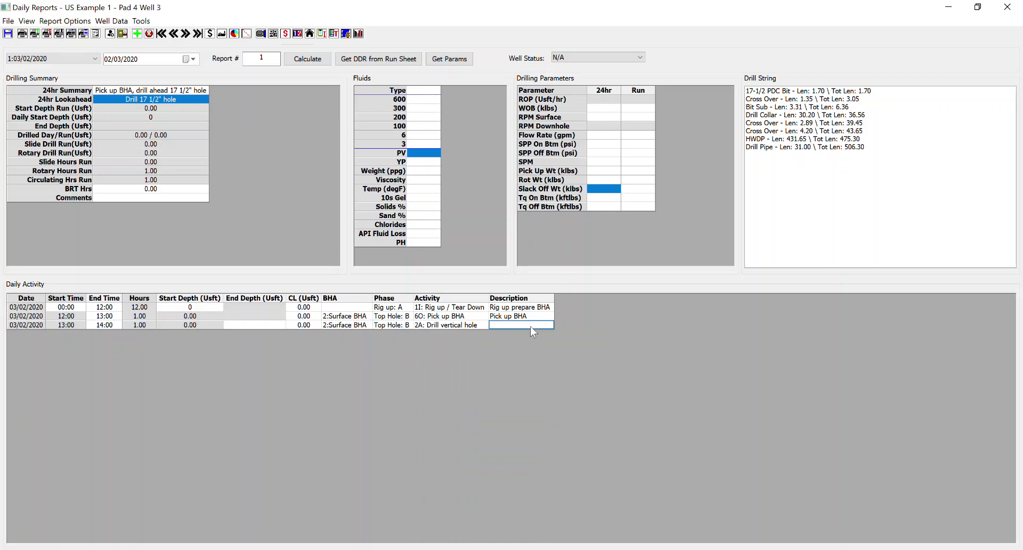
left_click(242, 326)
type("3")
key("BackSpace")
type("90")
key("Tab")
- Describe the third row as 'Drill ahead 17 1/2" hole'
left_click(530, 325)
type("Drill a")
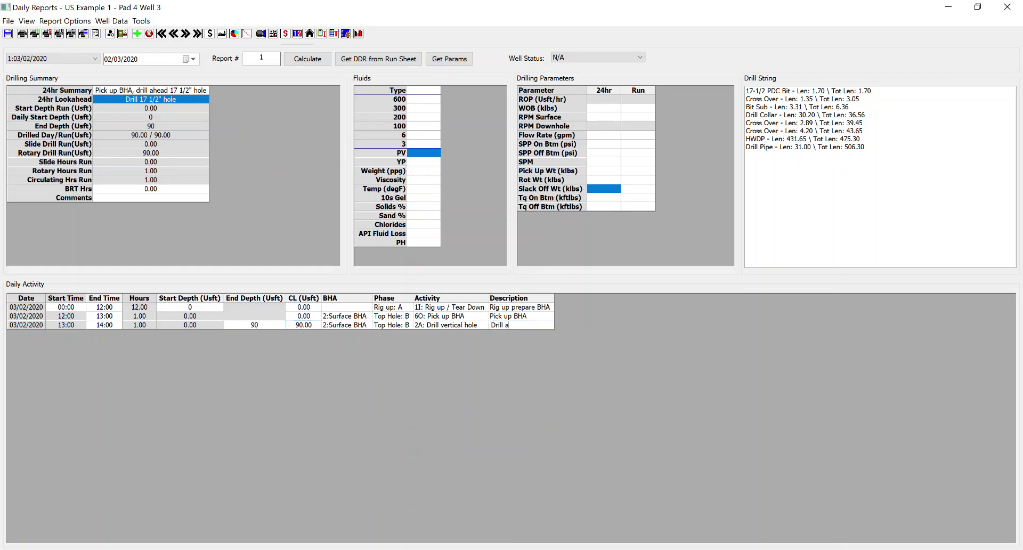
type("head 17 1/2\" hole")
key("Return")
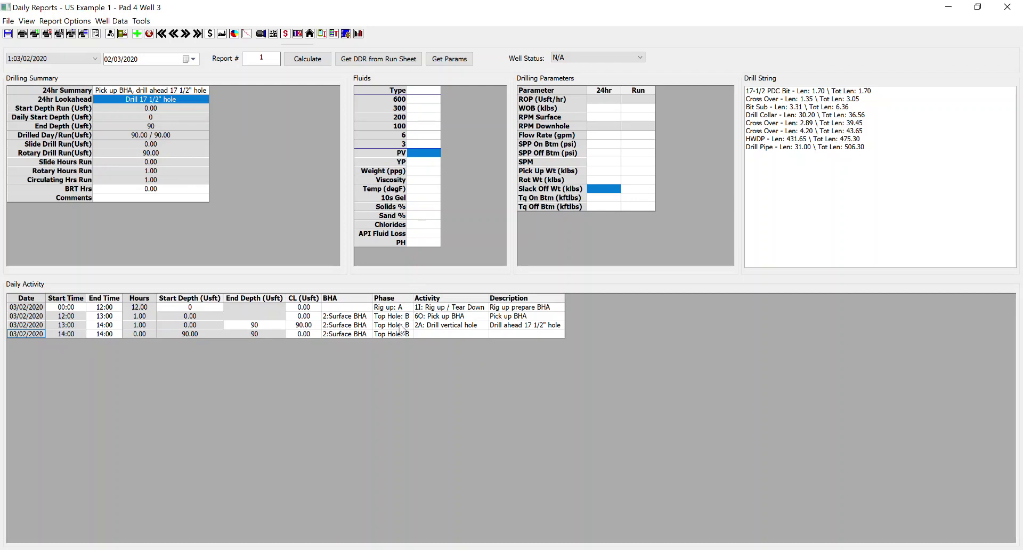
left_click(364, 318)
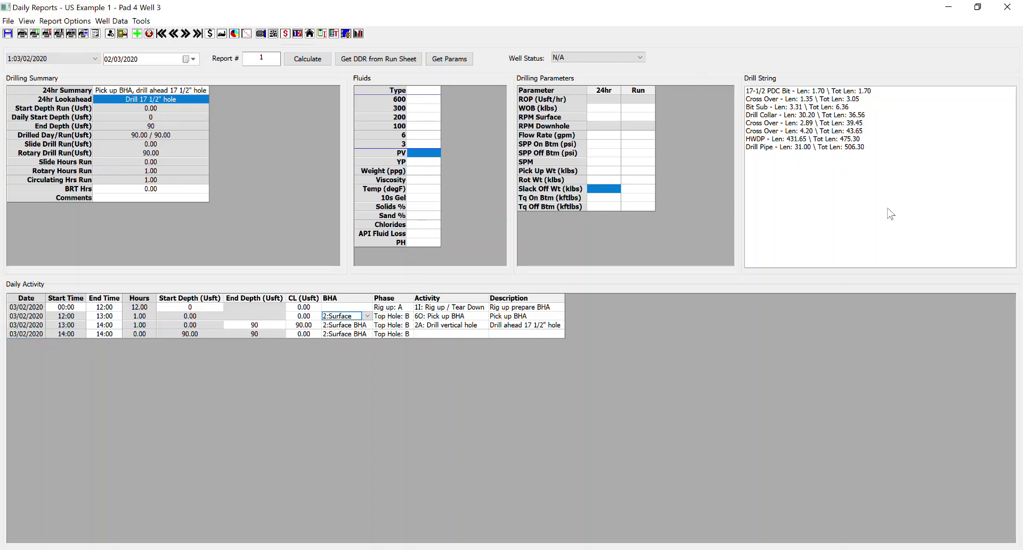
left_click(430, 335)
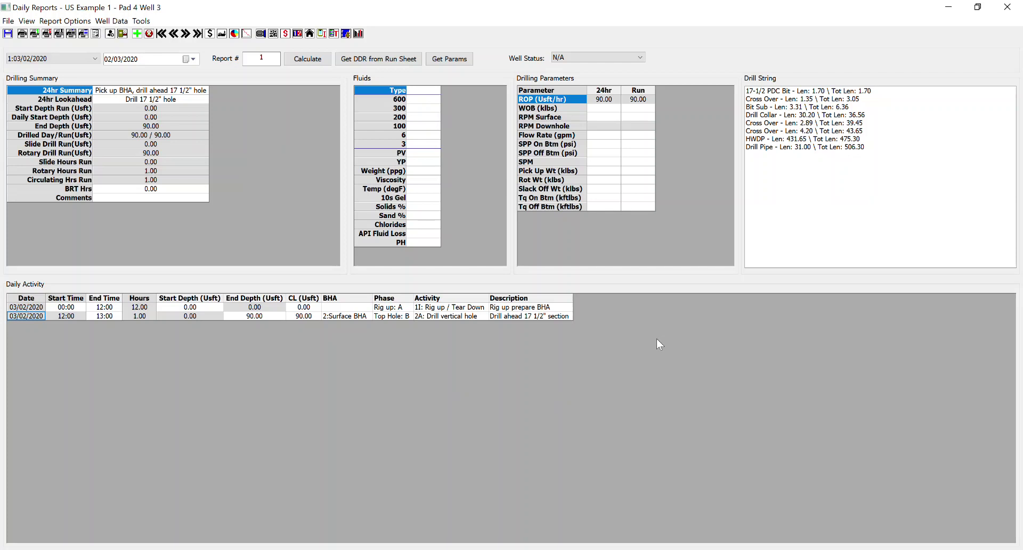
- Pull the day's activities from the run sheet, then print the DDR to Excel
left_click(394, 63)
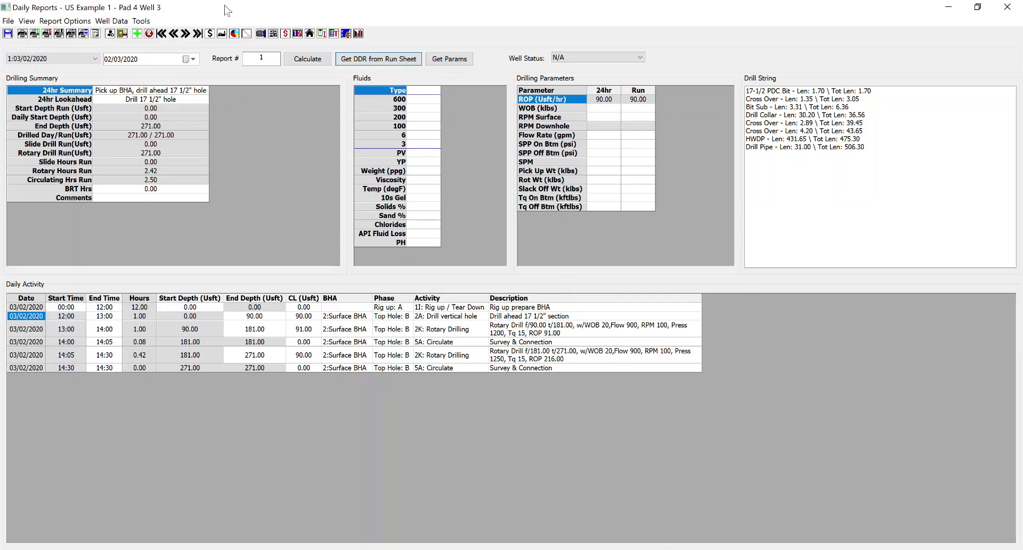
left_click(8, 22)
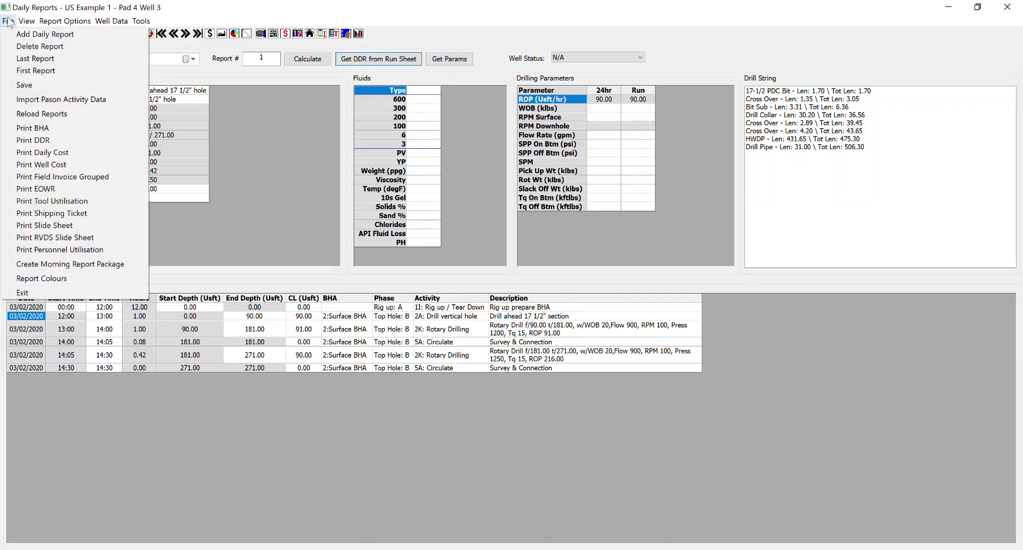
left_click(23, 141)
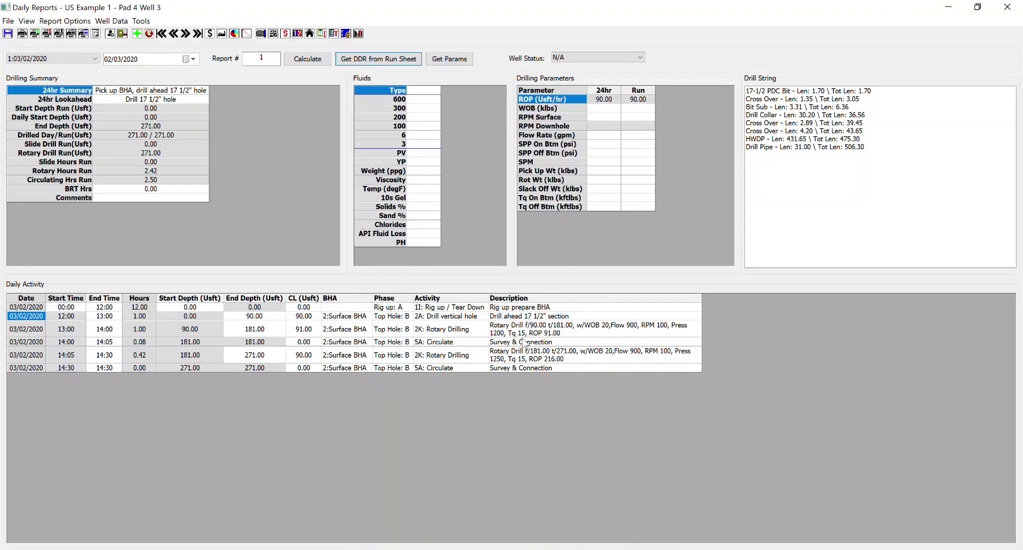
- Close the exported 3_2_2020_US Example 1_Pad 4 Well 3_DDR_1.xlsx workbook
left_click(1011, 11)
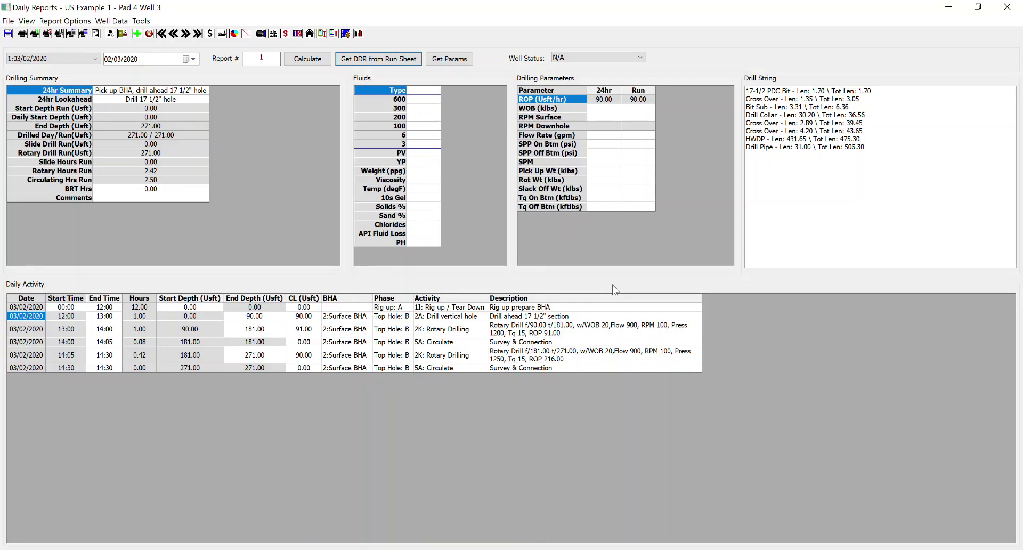